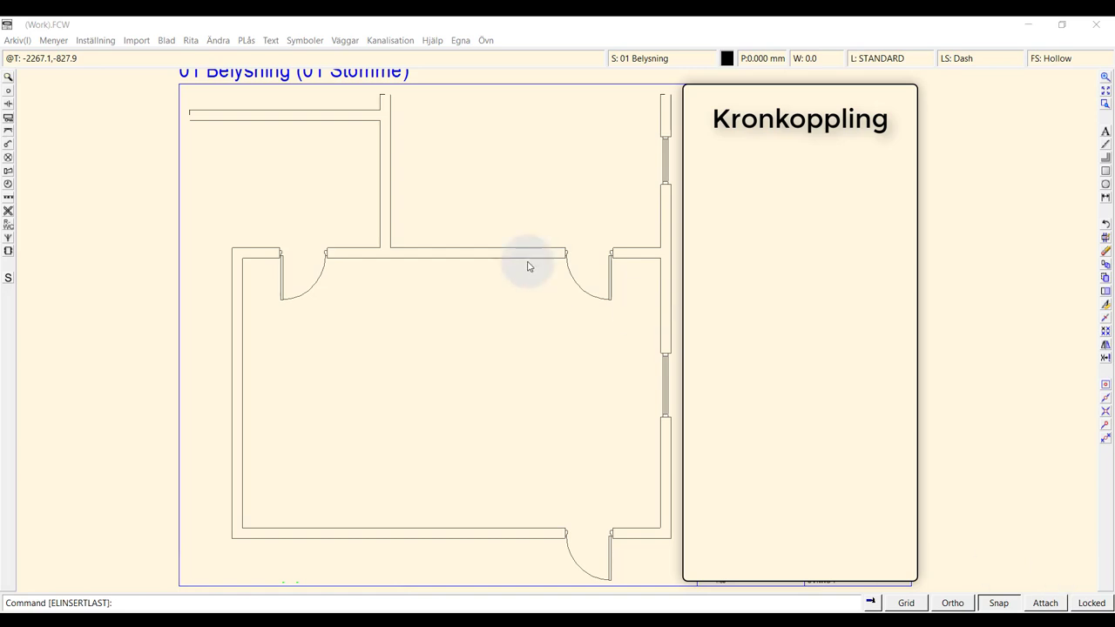
# - Place a filled 'Central fylld' distribution board symbol in the upper-left room, below the top wall
pyautogui.click(8, 118)
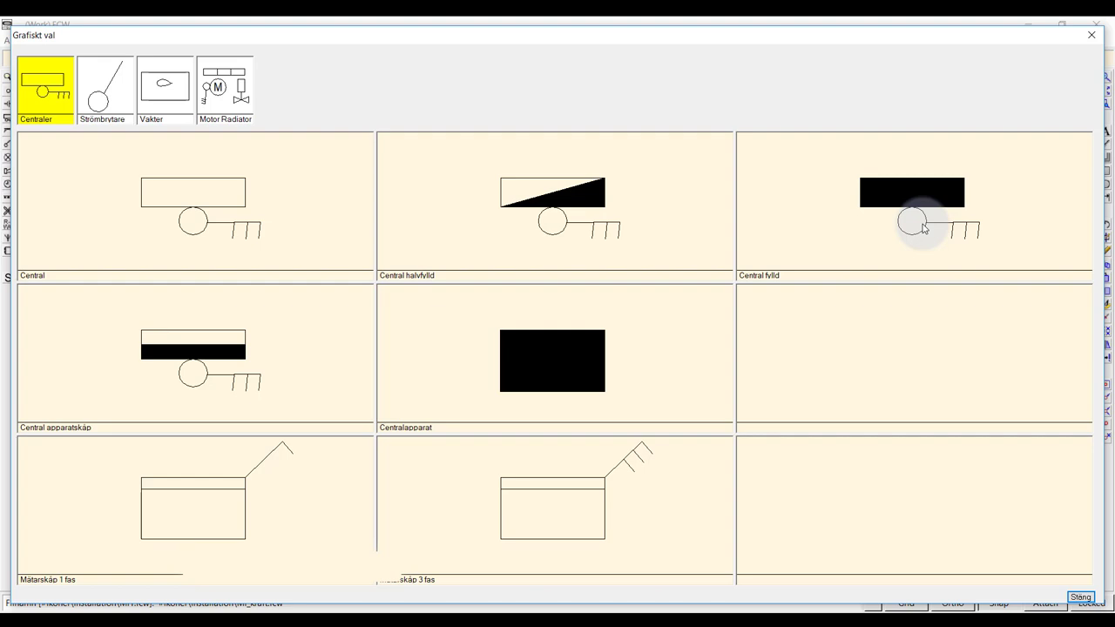
pyautogui.click(924, 228)
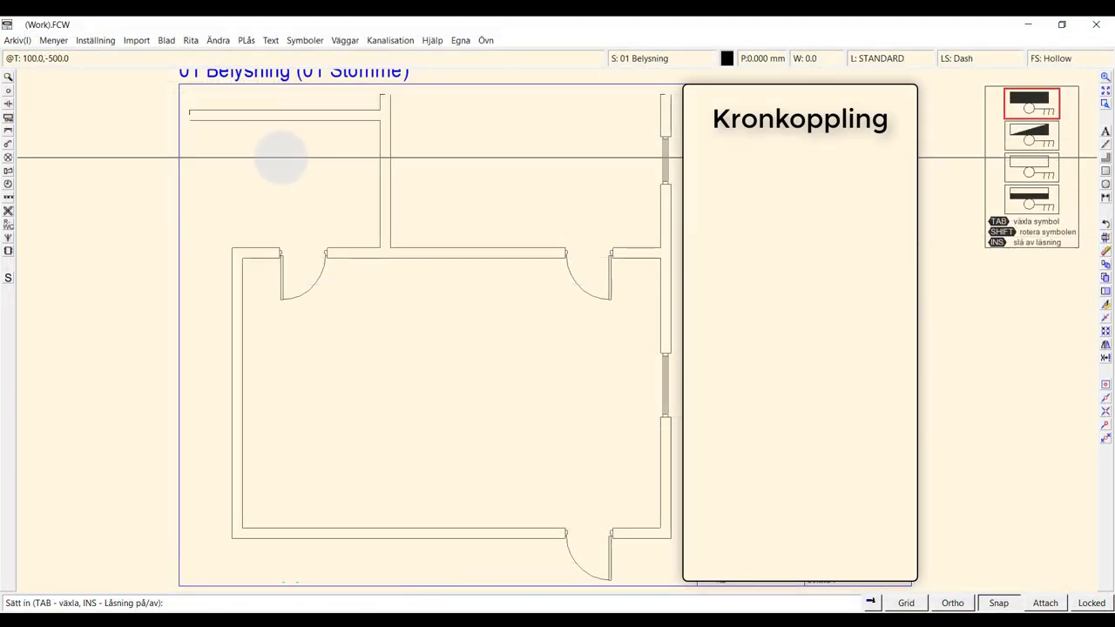
pyautogui.click(280, 157)
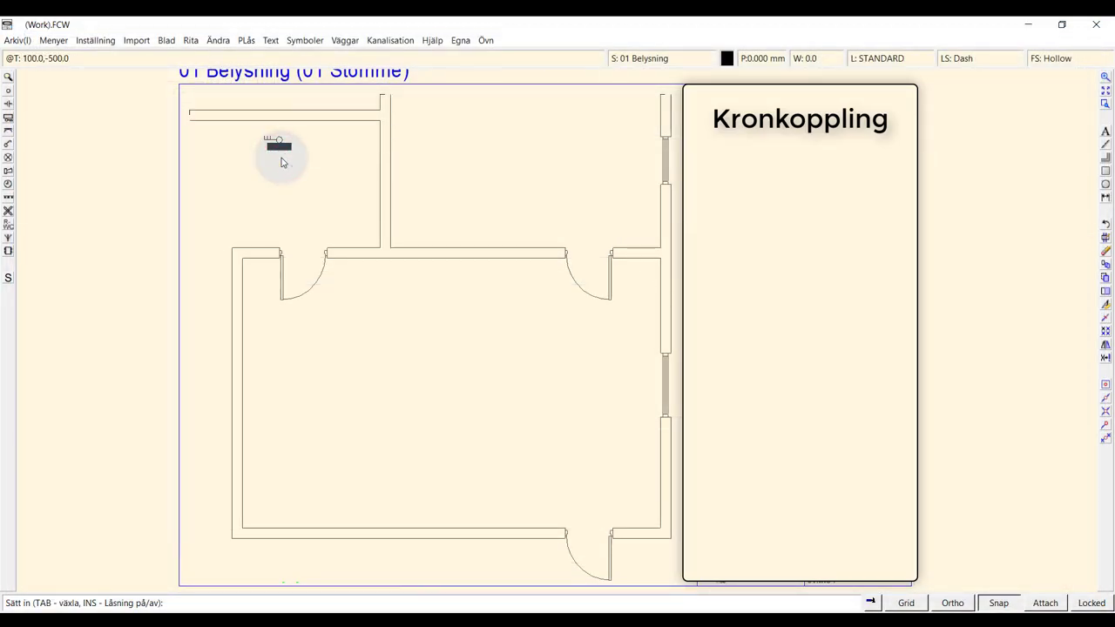
pyautogui.press('Escape')
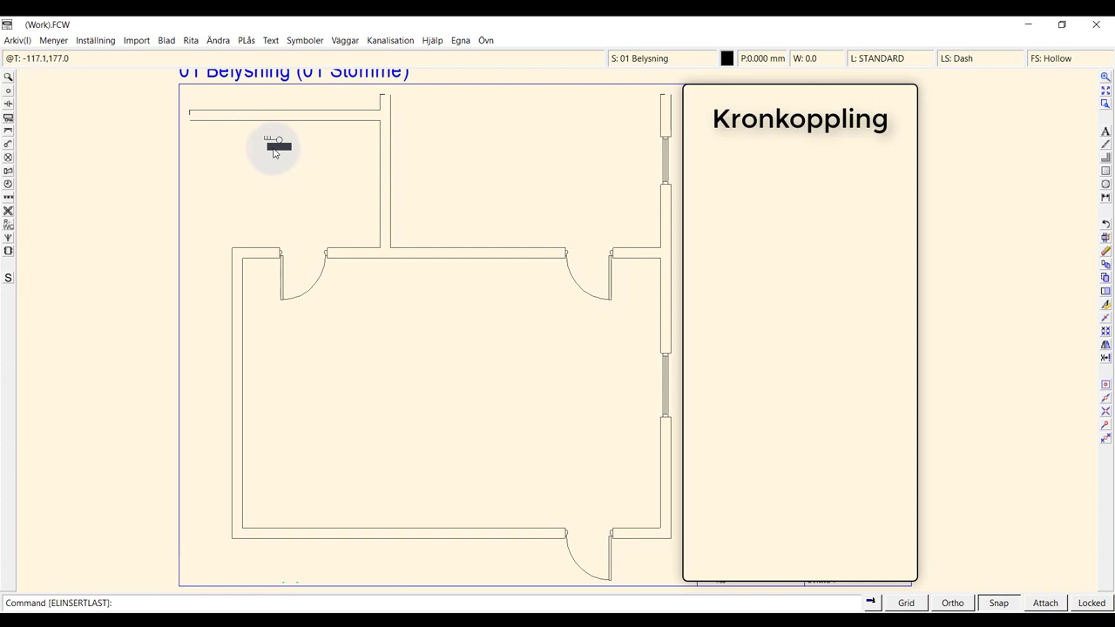
# - Look through the Ändra menu, then bring up the context menu of the distribution board symbol
pyautogui.click(220, 41)
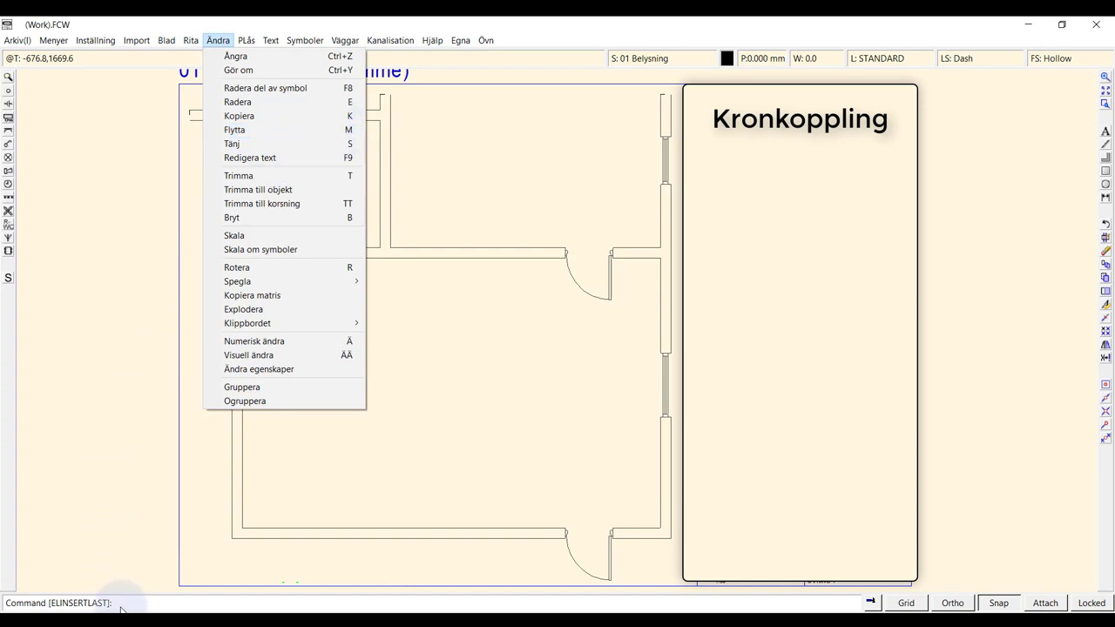
pyautogui.click(426, 186)
pyautogui.rightClick(319, 163)
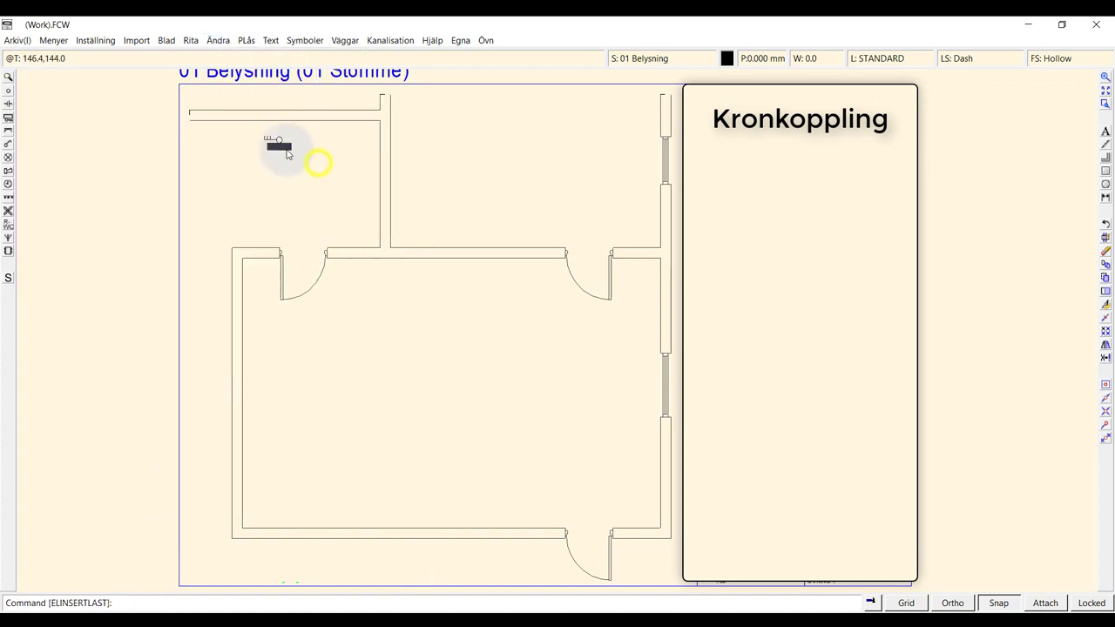
pyautogui.rightClick(288, 154)
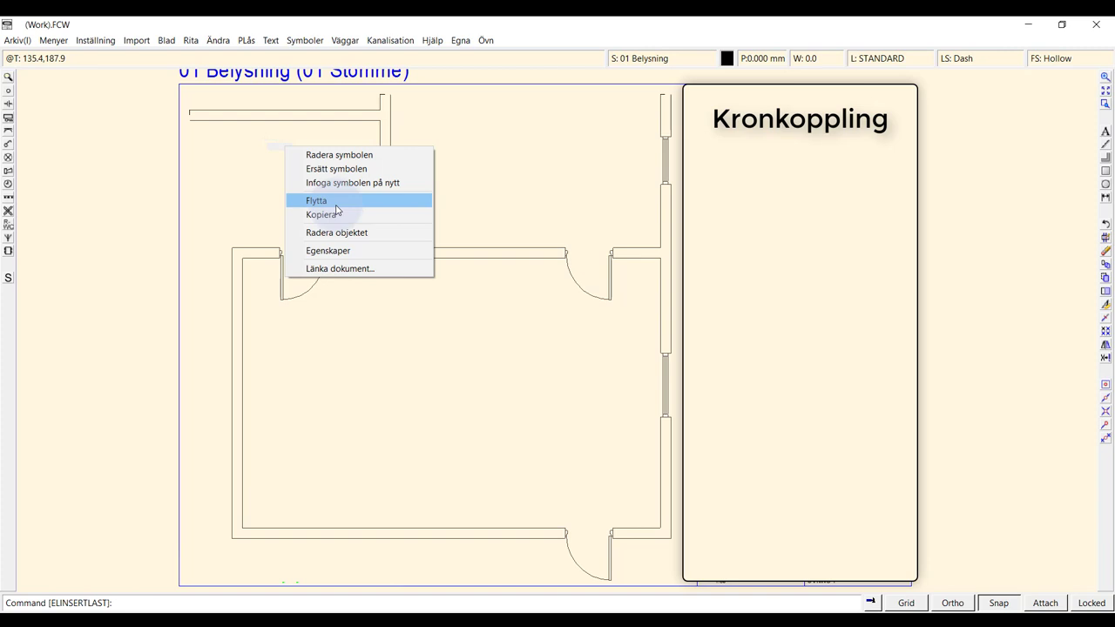
# - Move the distribution board with Flytta, up and left nearer the top wall
pyautogui.click(336, 207)
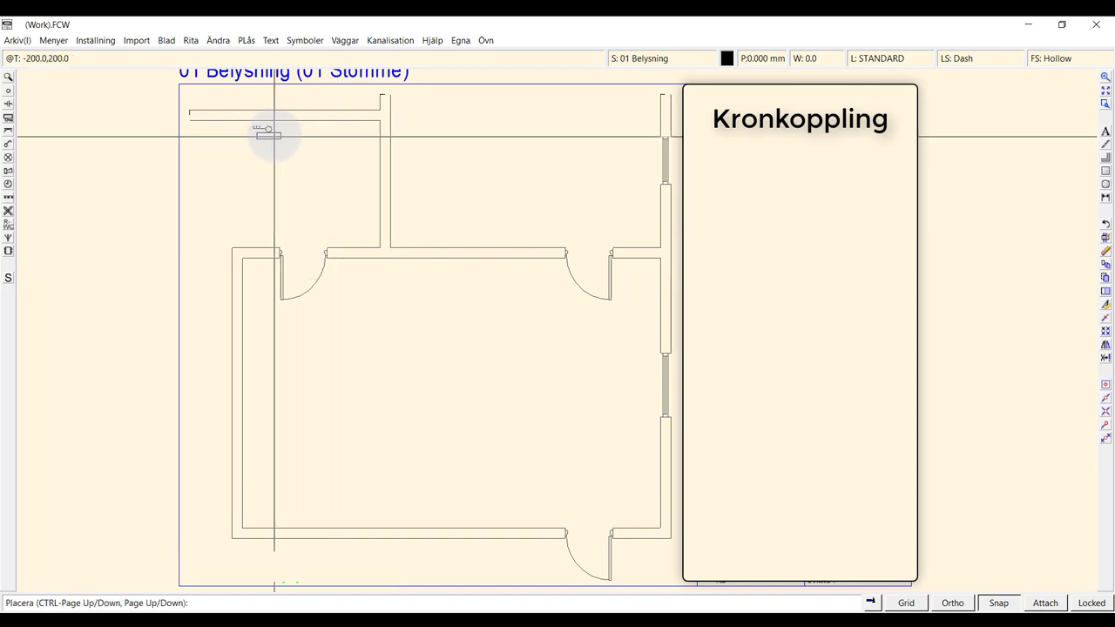
pyautogui.click(275, 135)
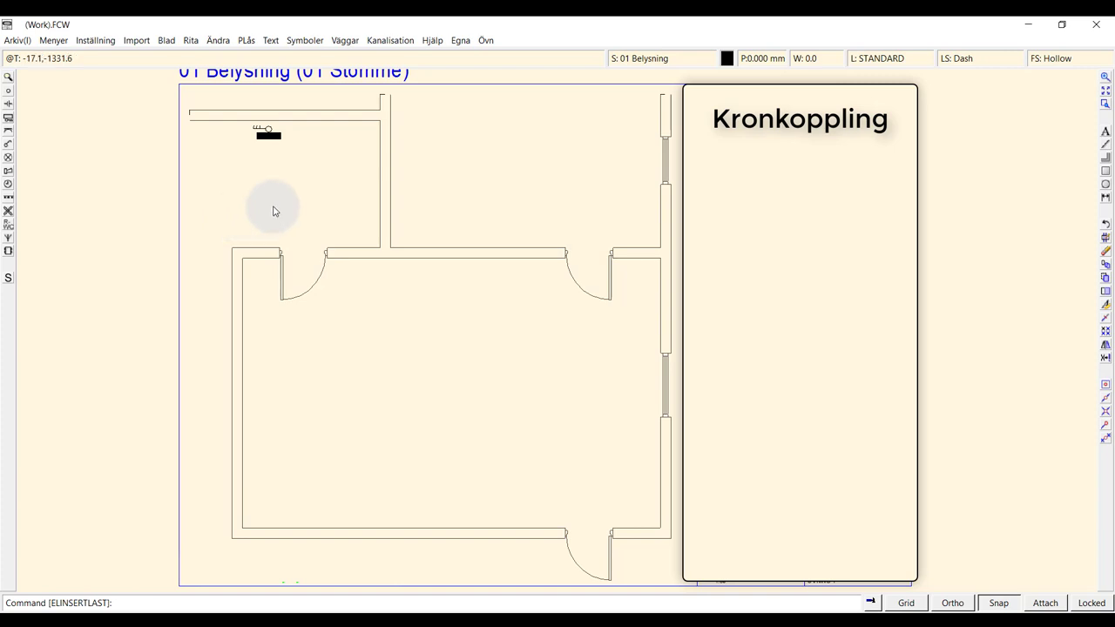
# - Place a filled 'Kopplingsdosa inf' junction box on the wall beside the upper-left doorway
pyautogui.click(10, 93)
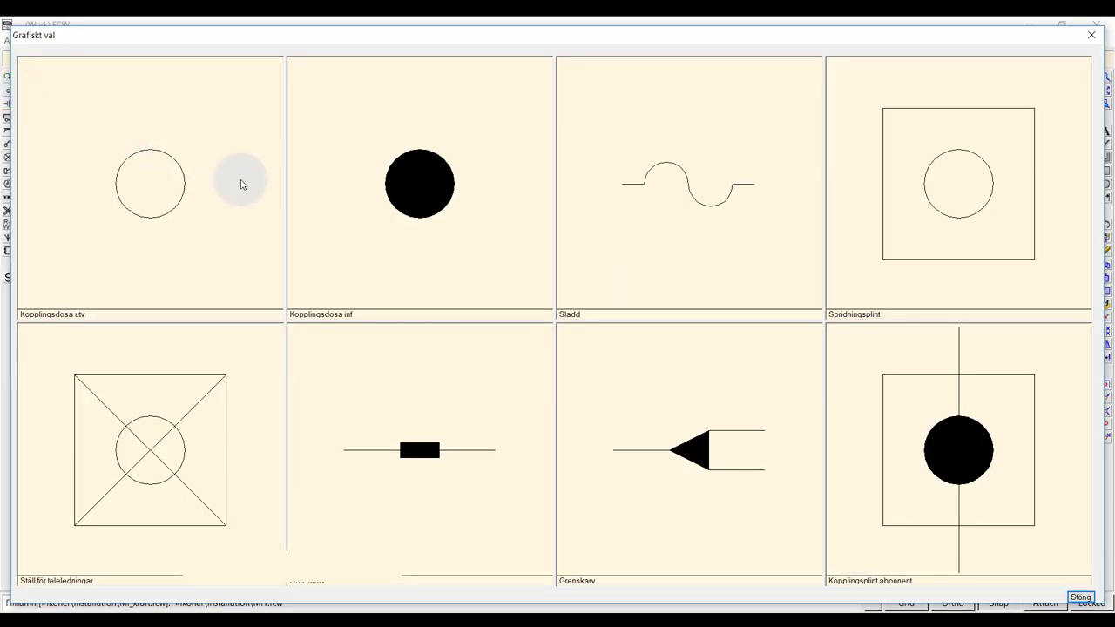
pyautogui.click(434, 195)
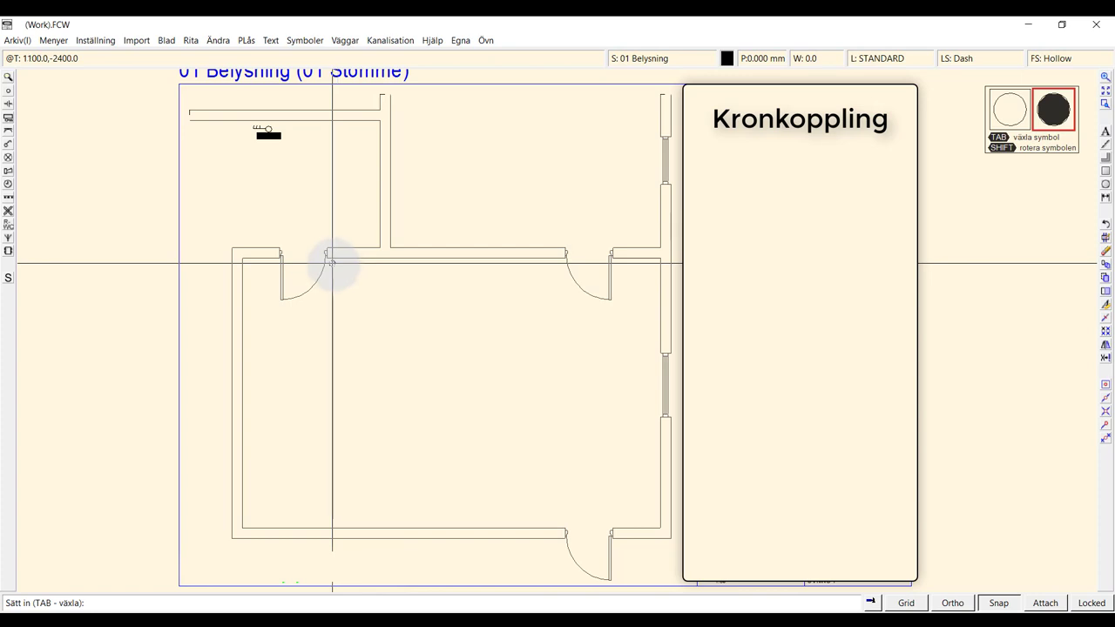
pyautogui.click(332, 262)
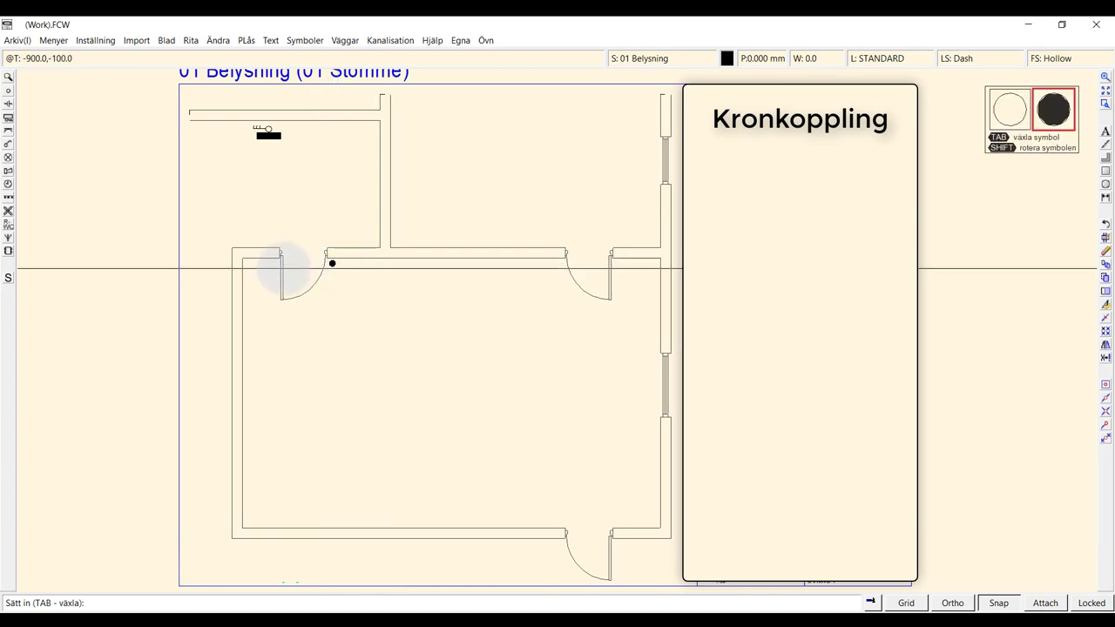
pyautogui.rightClick(261, 267)
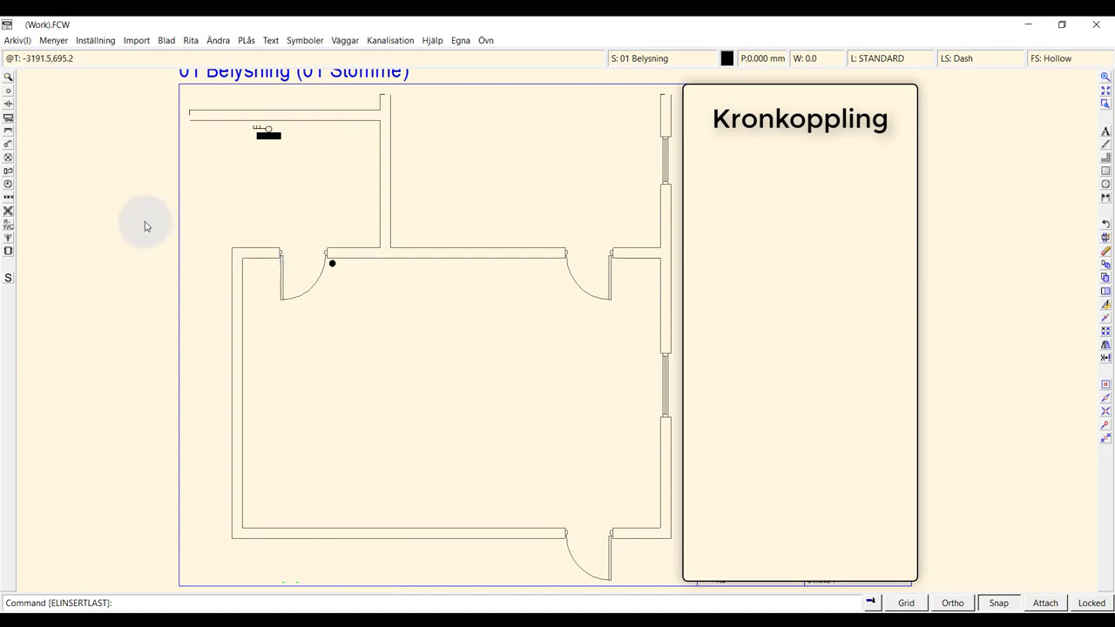
# - Place a filled 'Kronomkopplare 1 polig' switch at the wall by the door
pyautogui.click(8, 144)
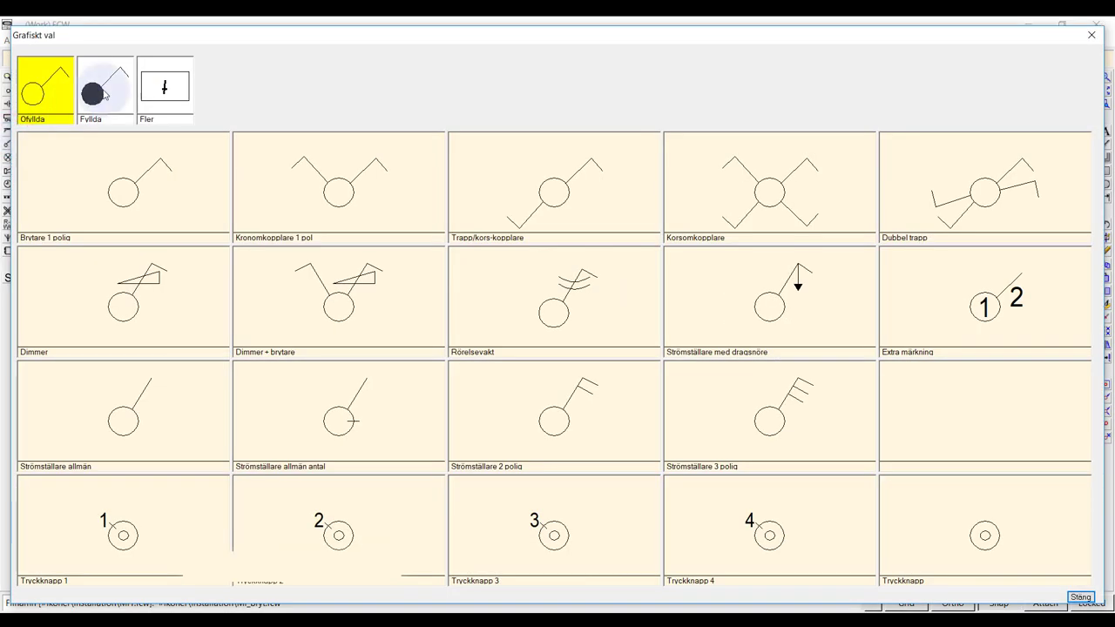
pyautogui.click(101, 90)
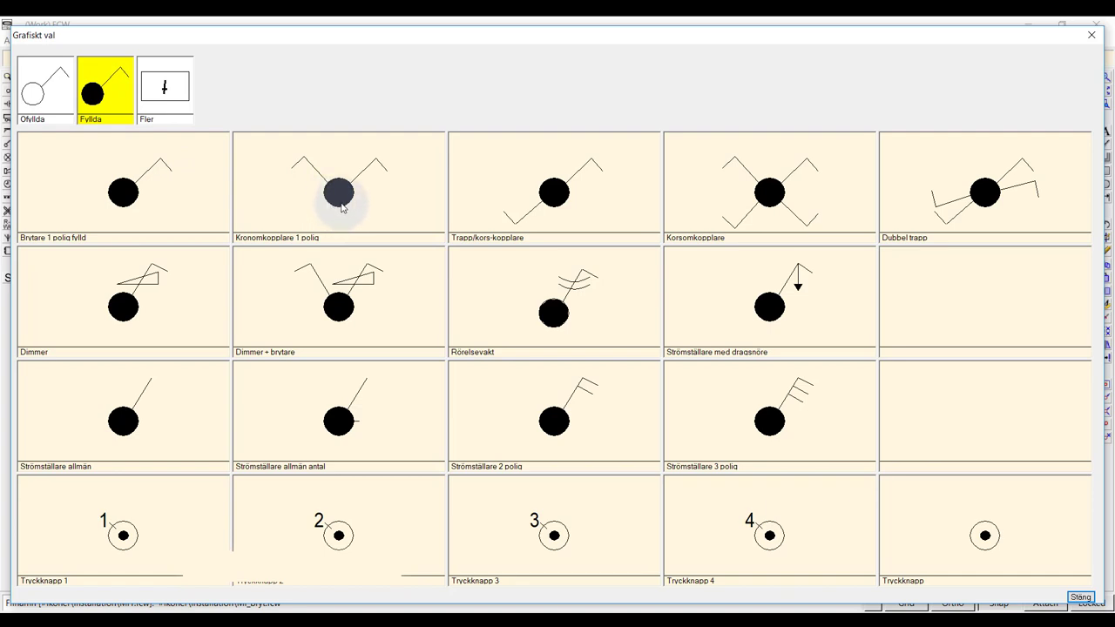
pyautogui.click(342, 207)
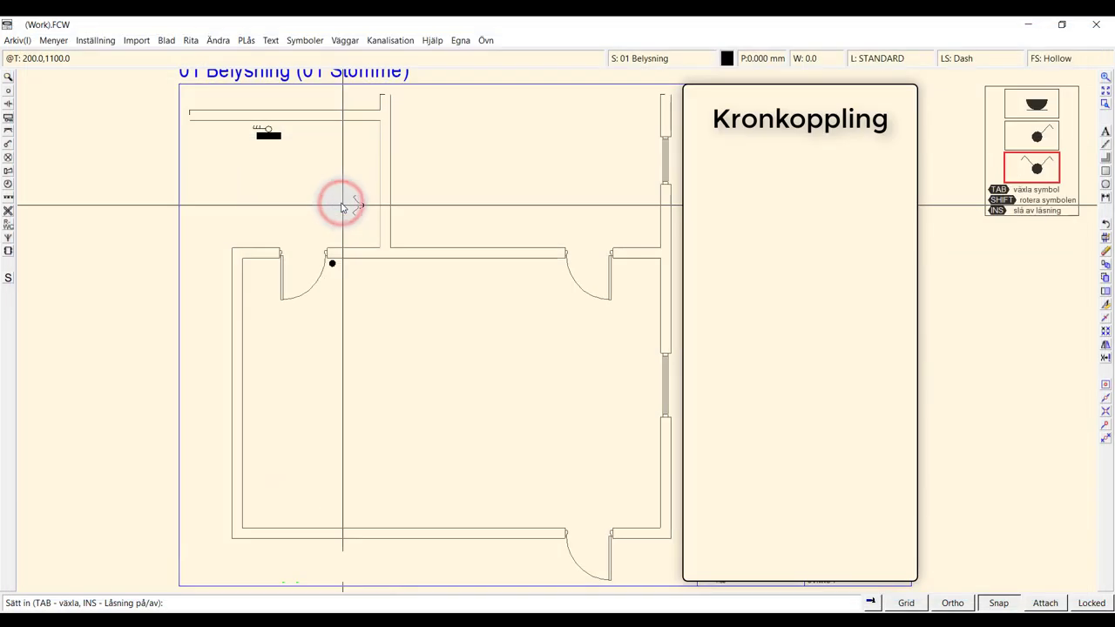
pyautogui.click(330, 279)
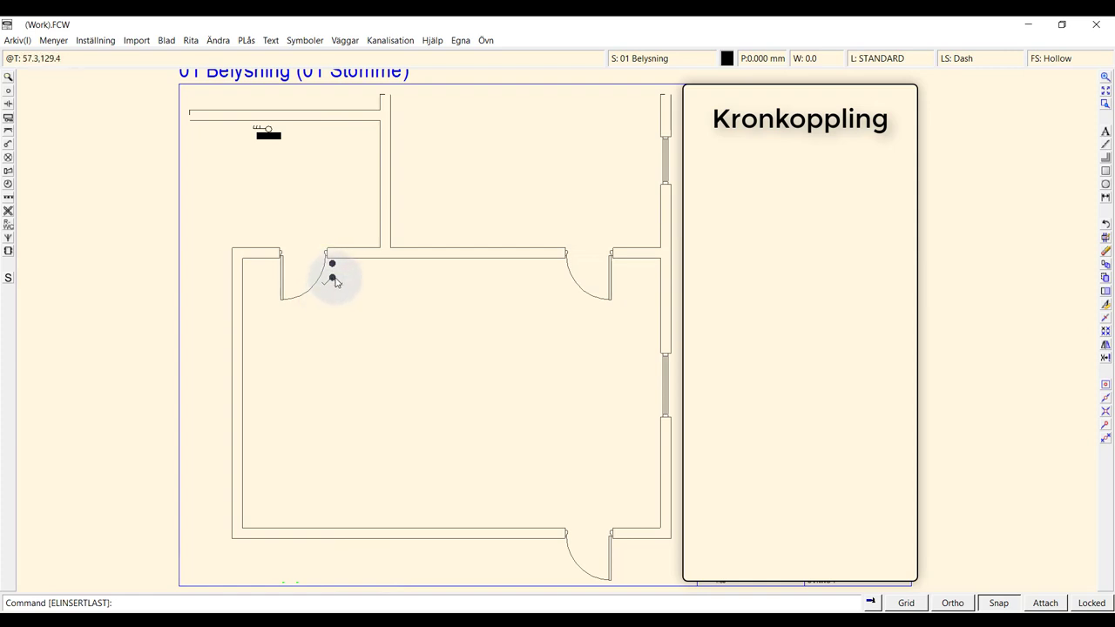
# - Use Flytta twice to move the switch just below the junction box
pyautogui.rightClick(332, 278)
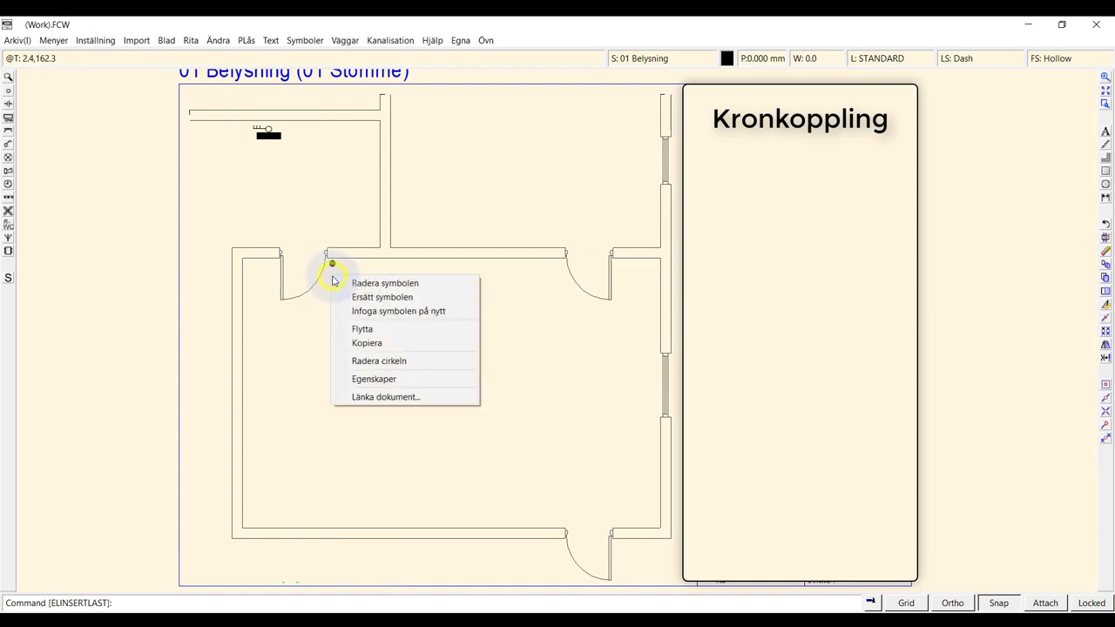
pyautogui.click(358, 329)
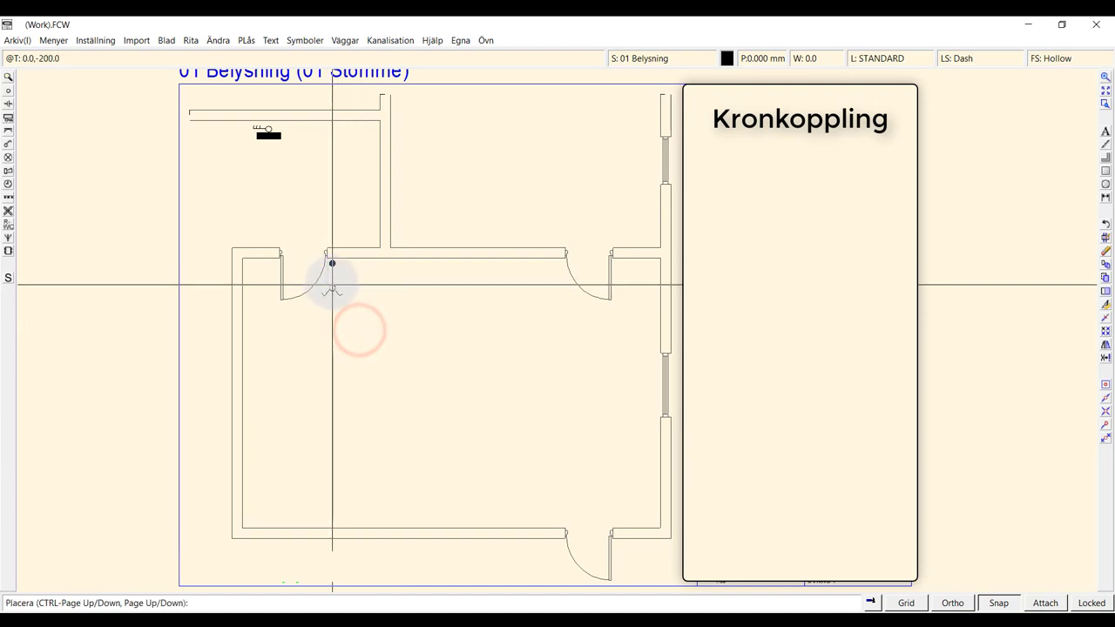
pyautogui.click(332, 287)
pyautogui.rightClick(333, 289)
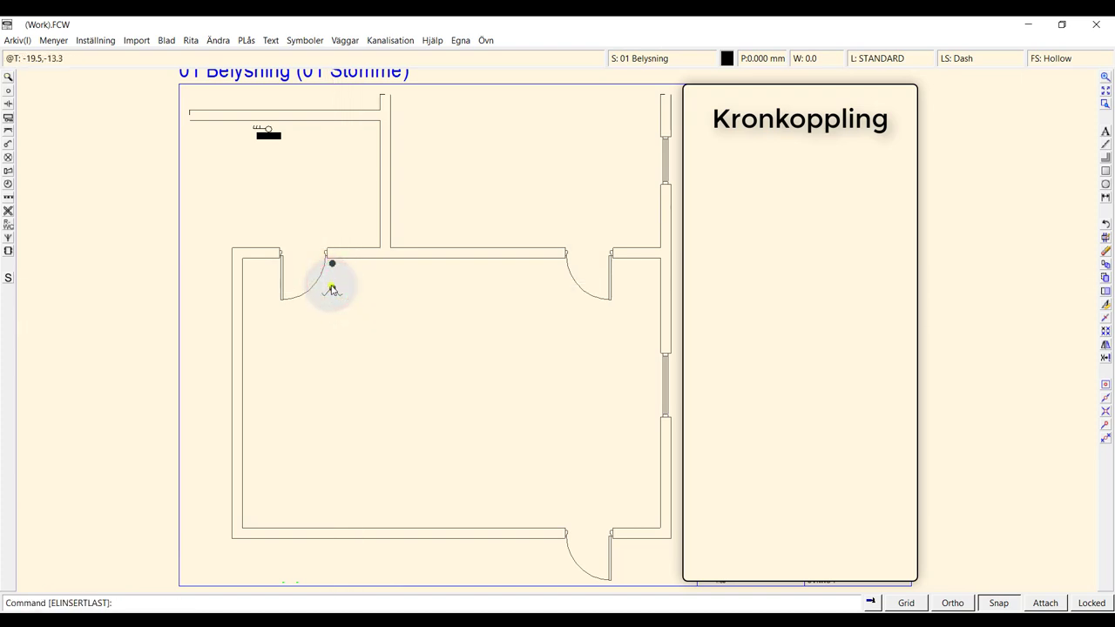
pyautogui.click(366, 339)
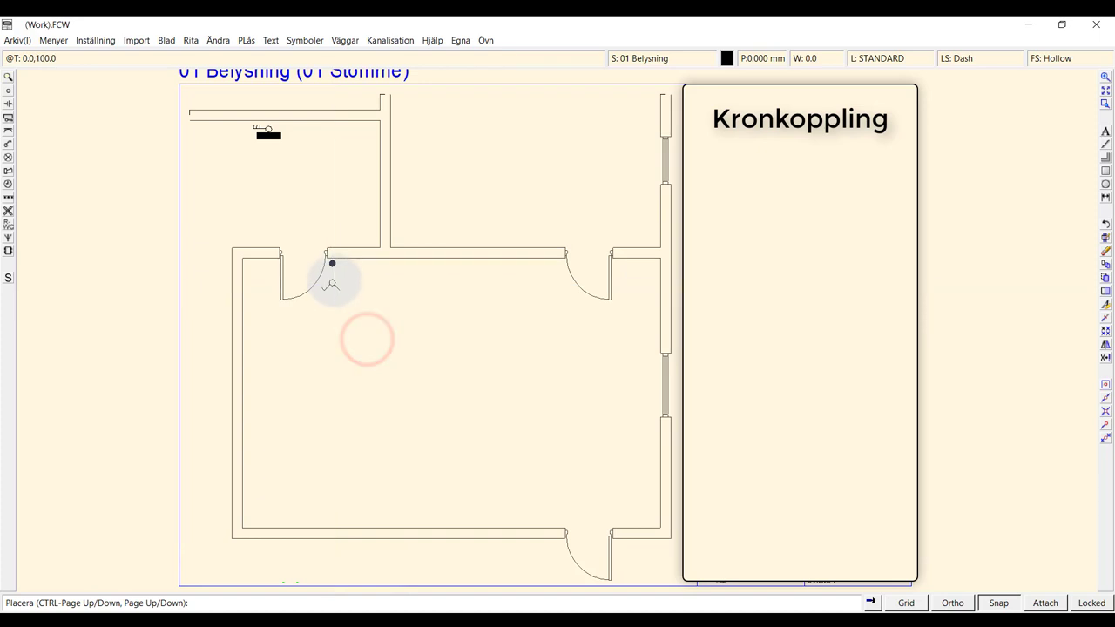
pyautogui.click(333, 281)
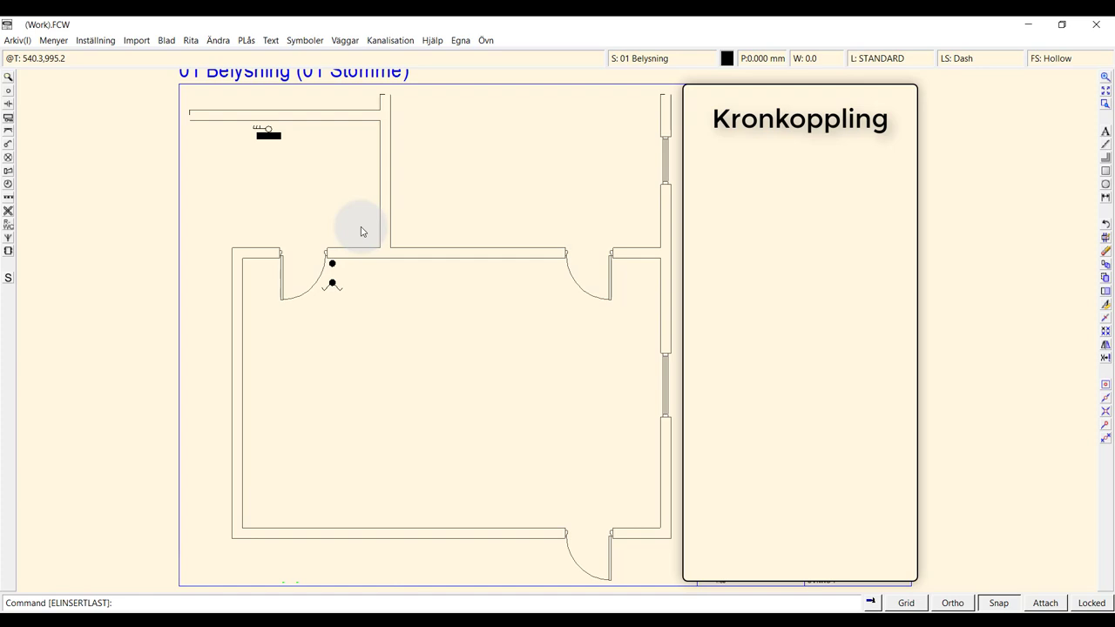
# - Open the Lysrör fixture dialog, set to one Standard (pendlat) tube, length 590, 18 W
pyautogui.click(9, 157)
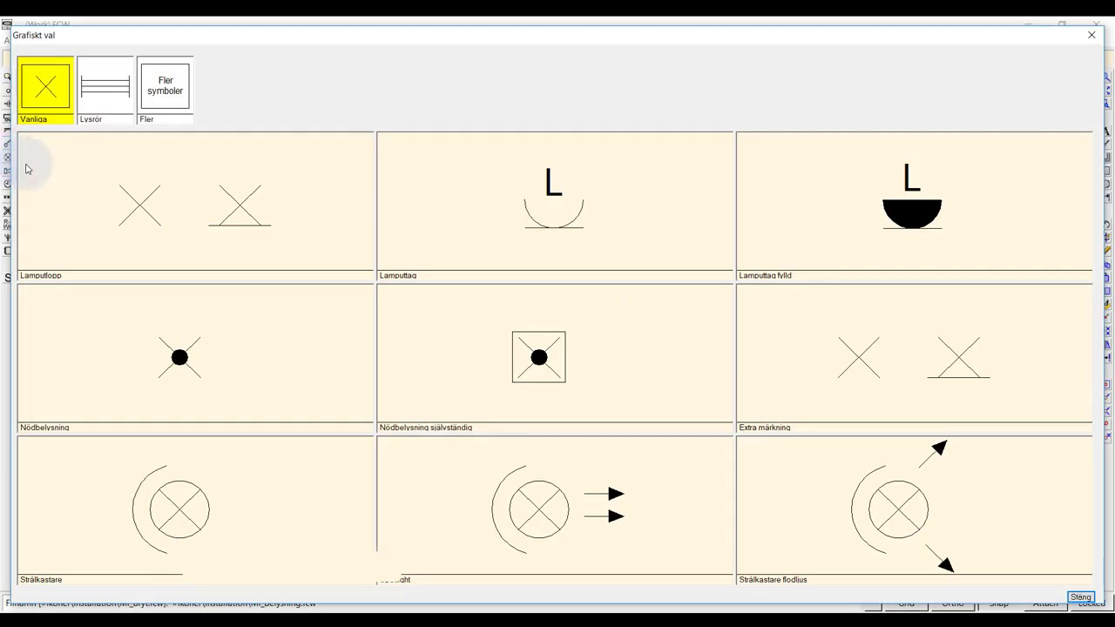
pyautogui.click(104, 87)
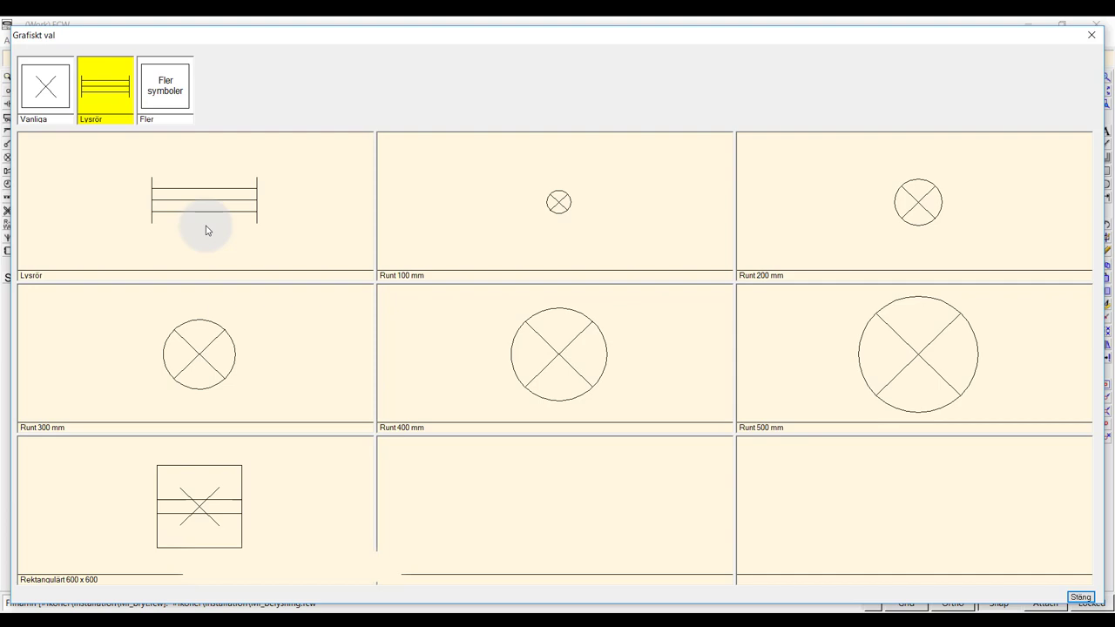
pyautogui.click(206, 229)
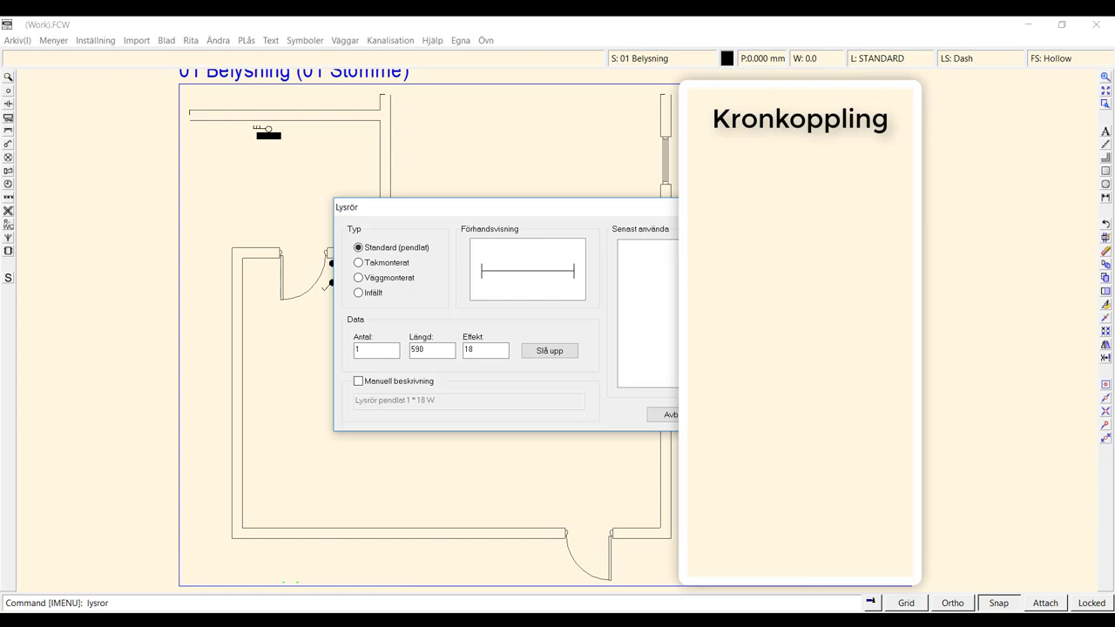
# - Accept the tube settings and place a fluorescent tube in the large room
pyautogui.press('Return')
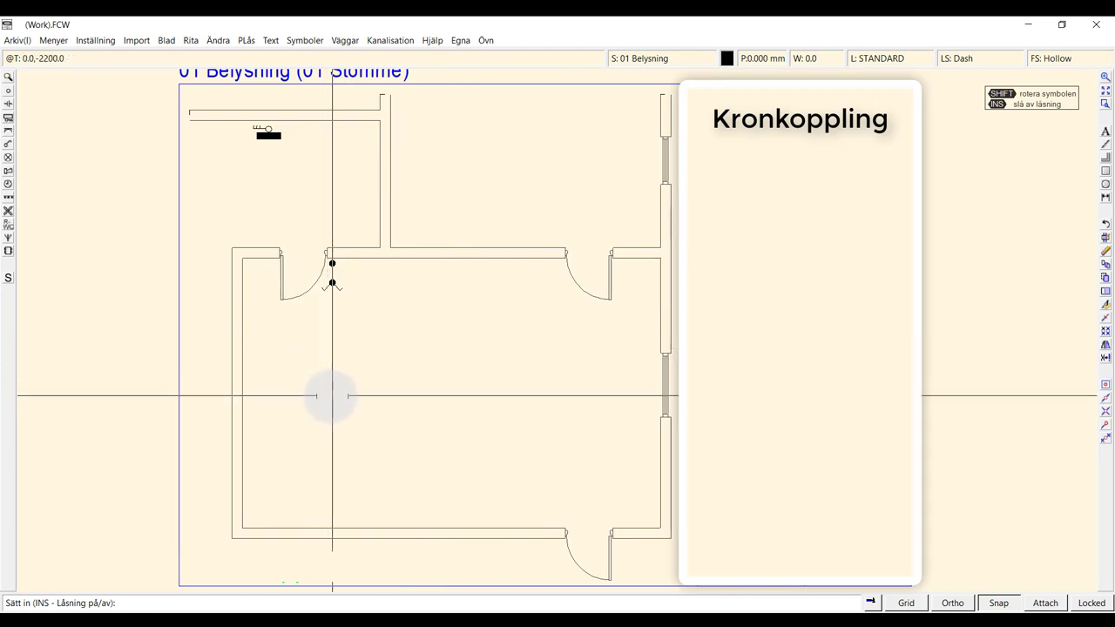
pyautogui.click(327, 397)
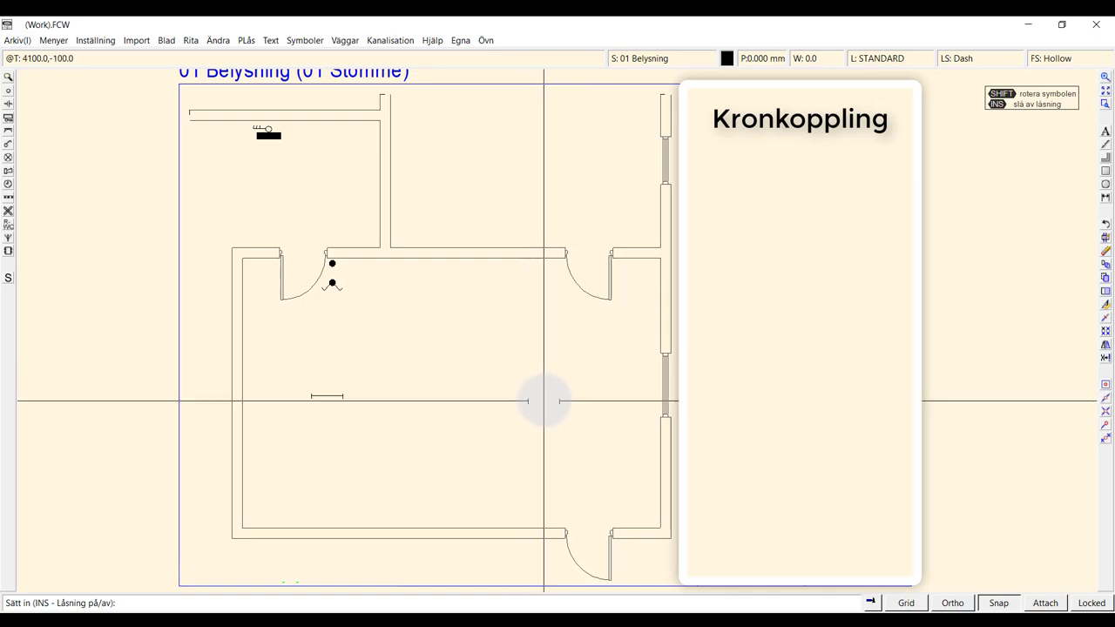
pyautogui.click(544, 396)
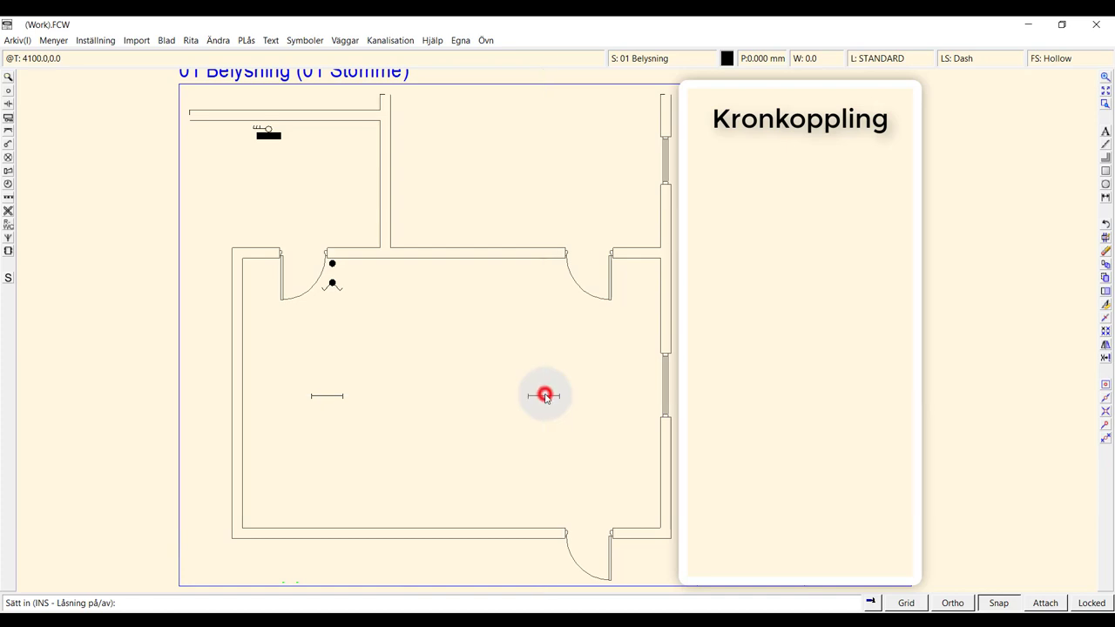
pyautogui.rightClick(409, 394)
# - Copy the tube with Kopiera, placing the copy to the left of the first
pyautogui.rightClick(339, 400)
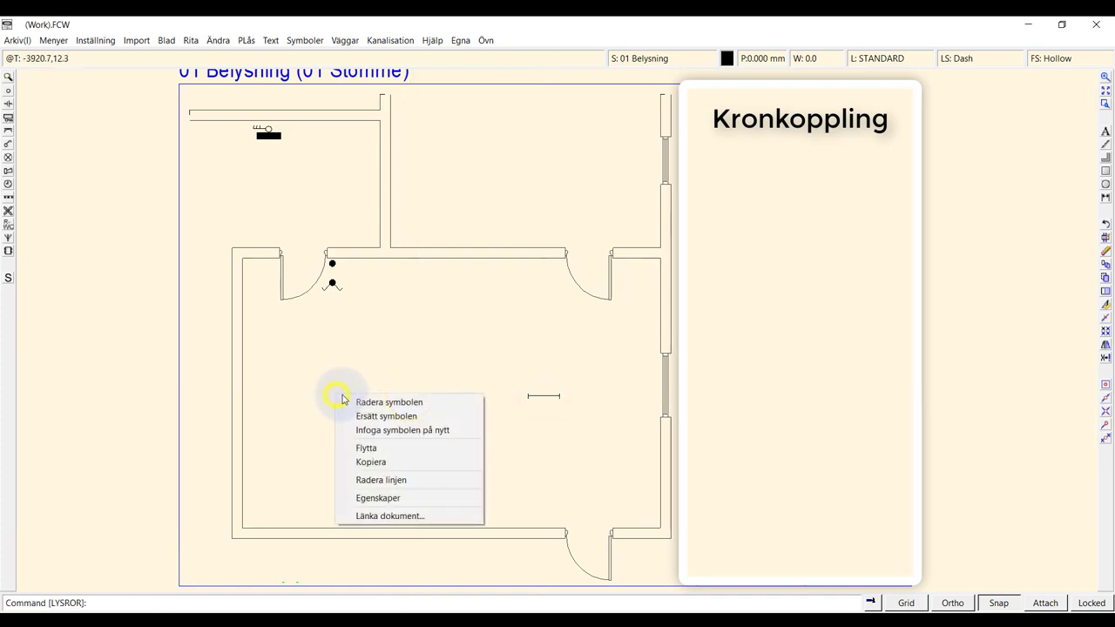
pyautogui.click(365, 446)
pyautogui.click(366, 462)
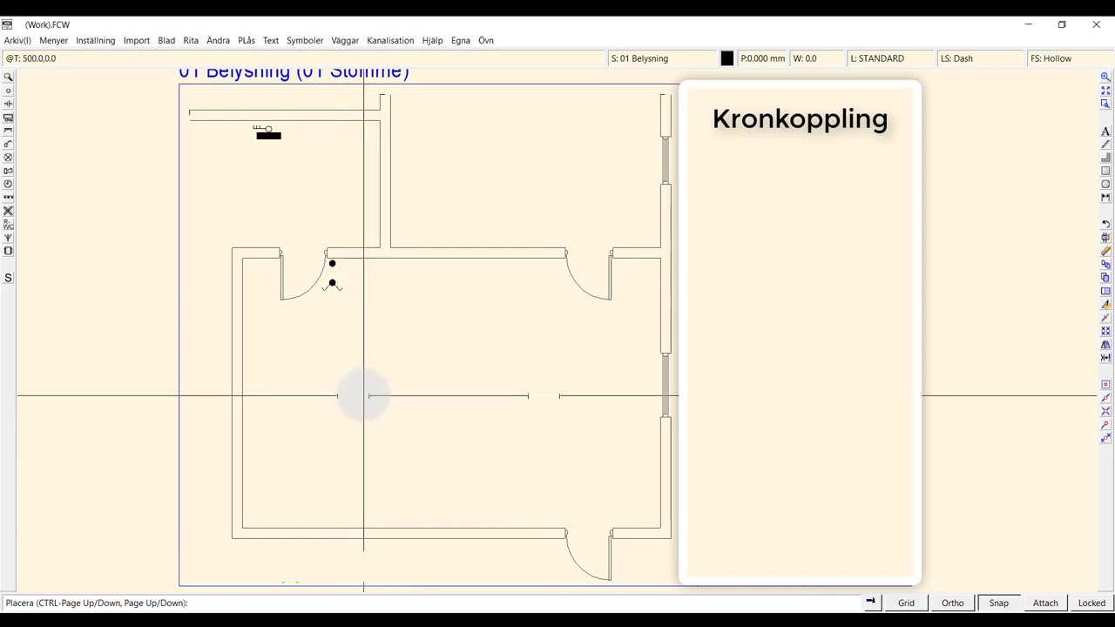
pyautogui.click(363, 396)
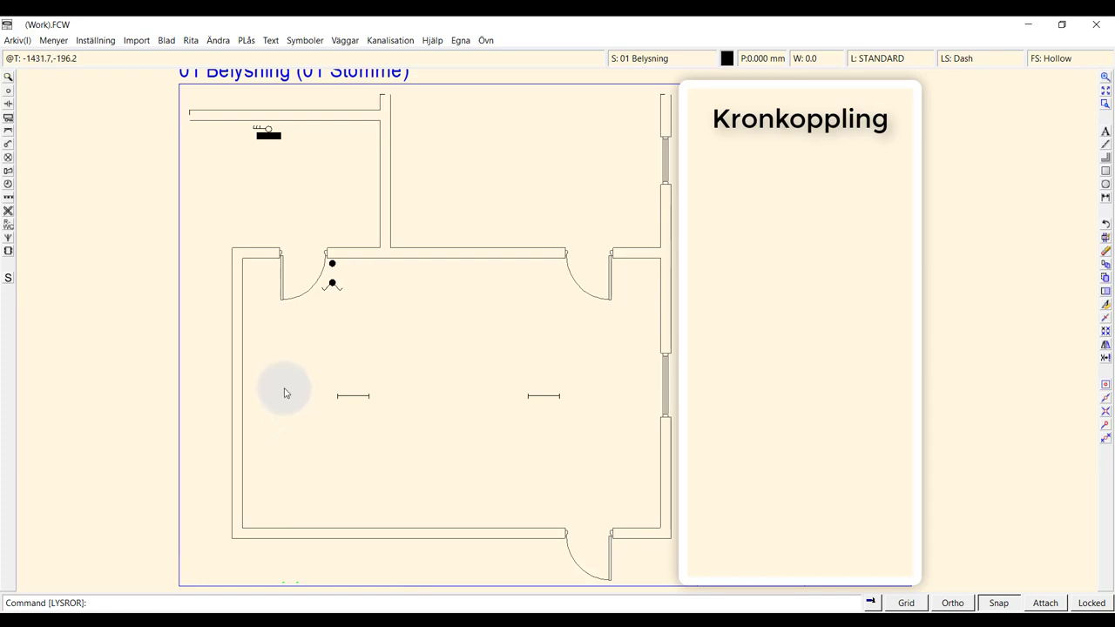
# - Draw a Linje wire from the board via the wall corner to the junction box and switch
pyautogui.click(192, 41)
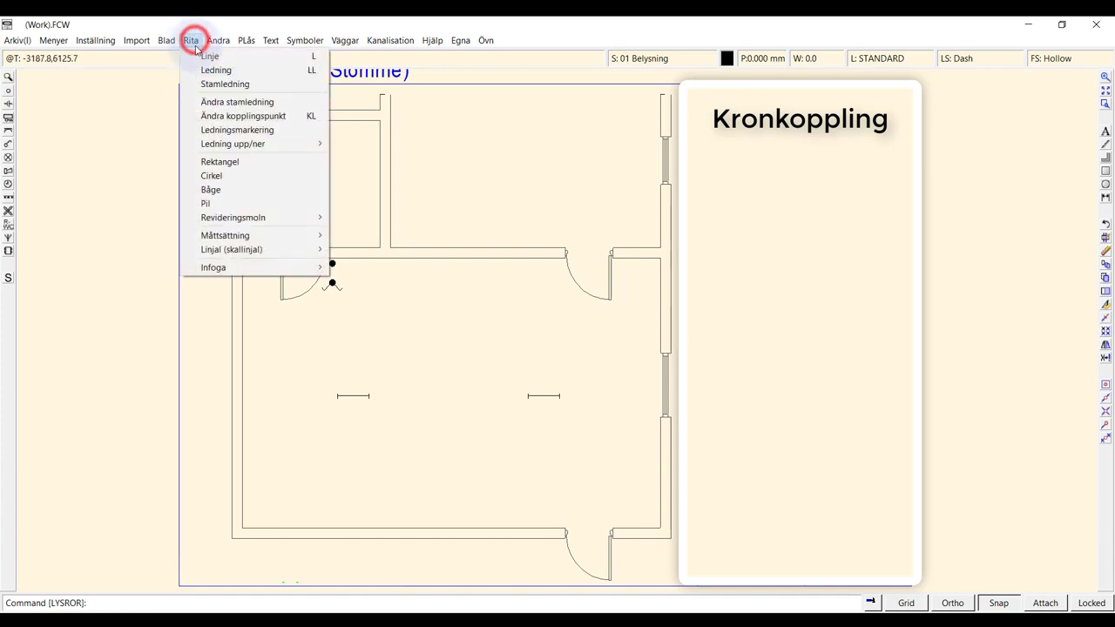
pyautogui.click(197, 56)
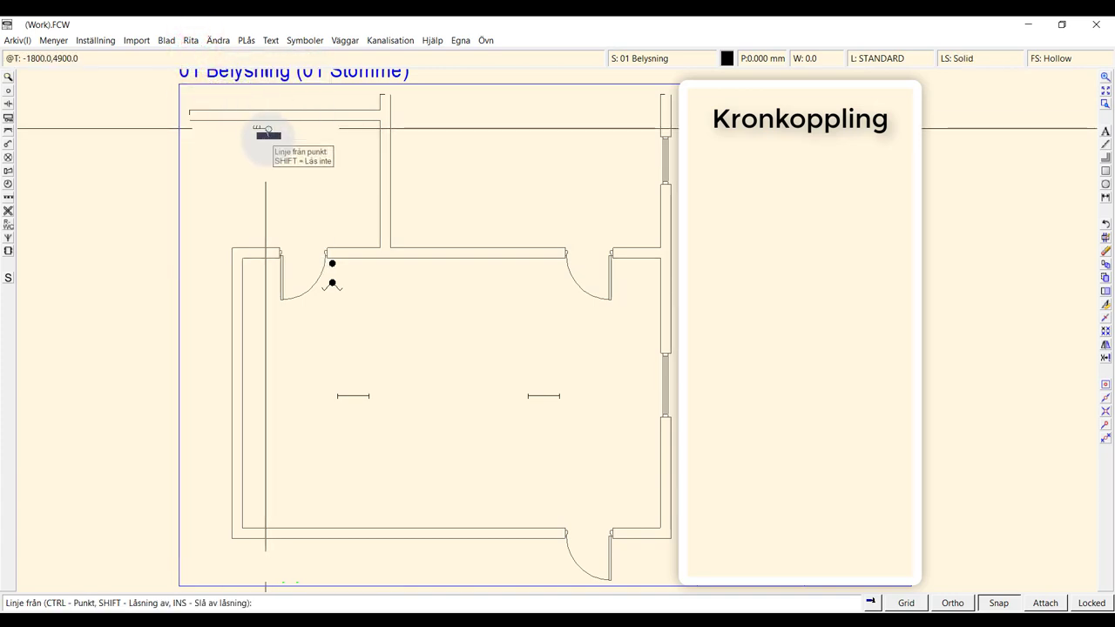
pyautogui.click(267, 130)
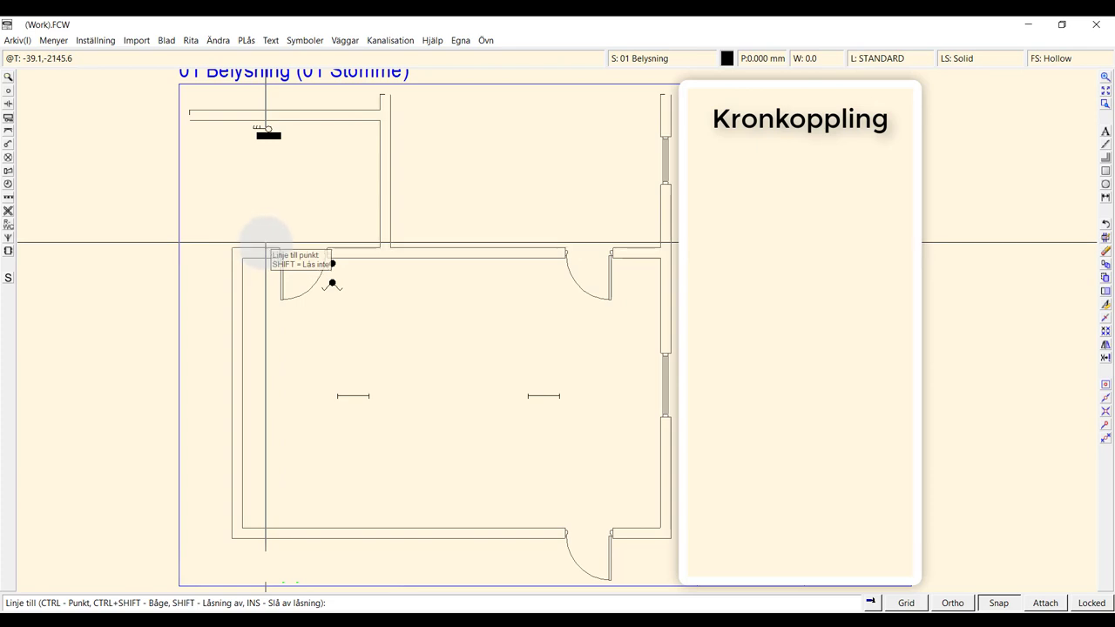
pyautogui.click(265, 243)
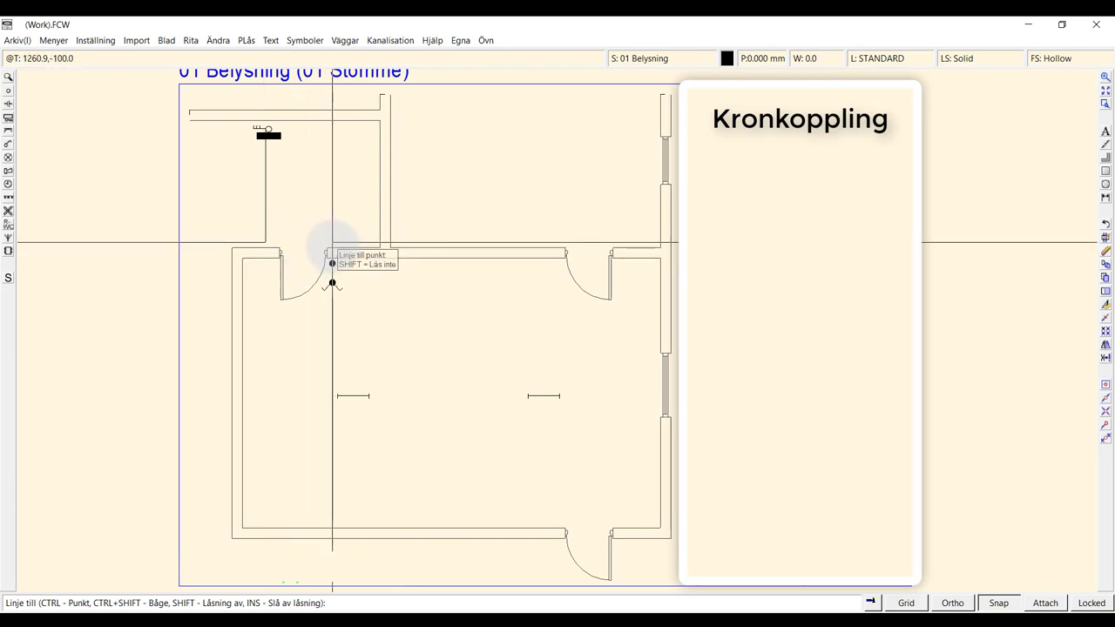
pyautogui.click(332, 247)
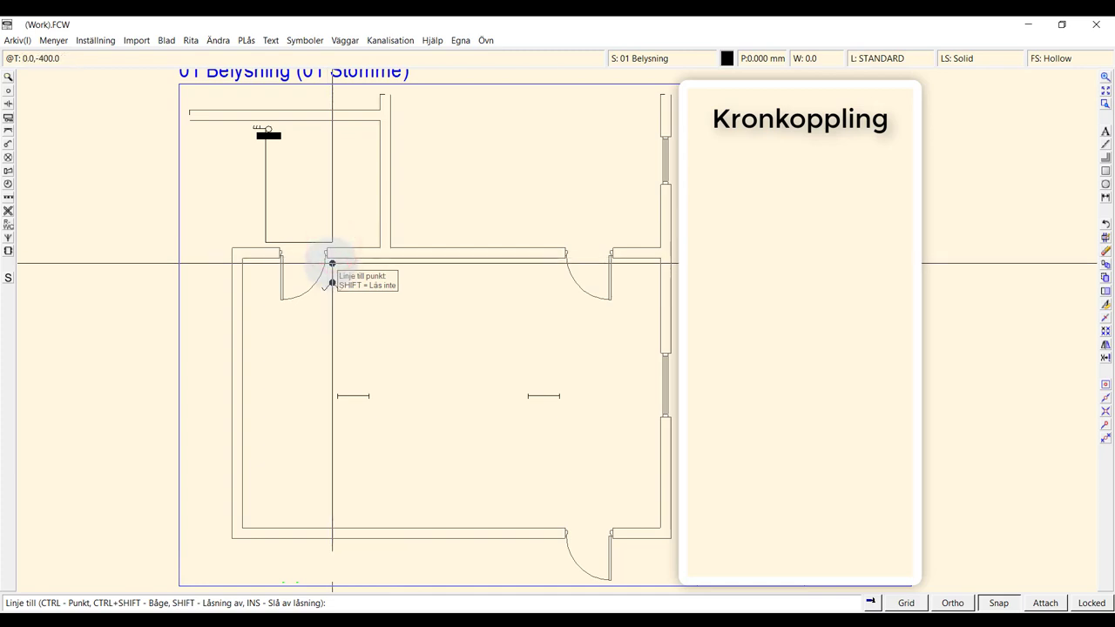
pyautogui.click(332, 264)
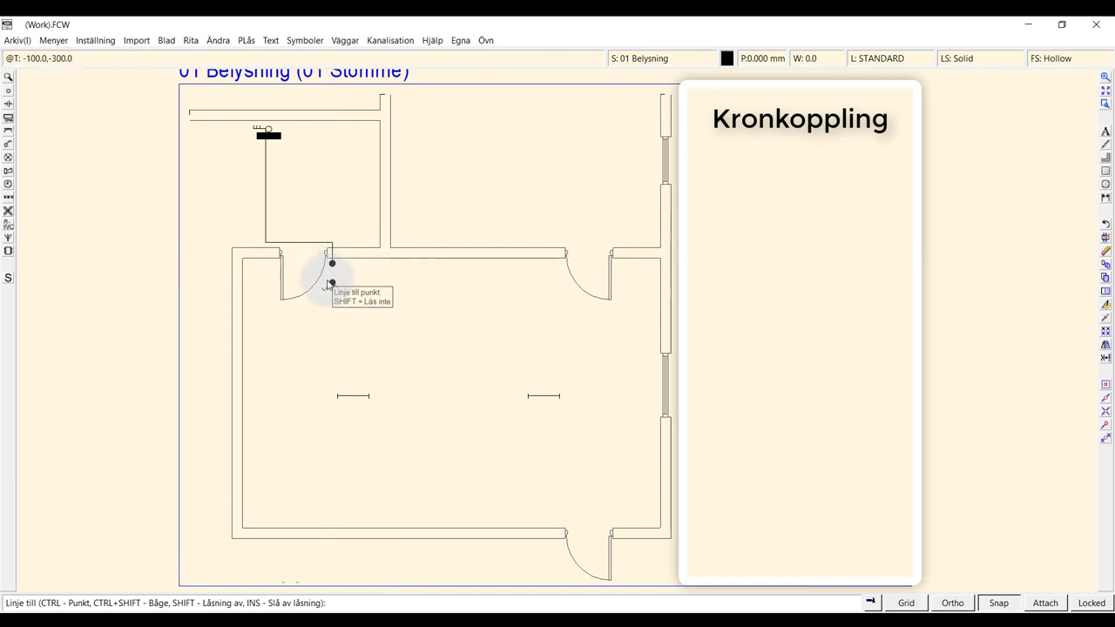
pyautogui.click(332, 283)
pyautogui.rightClick(332, 282)
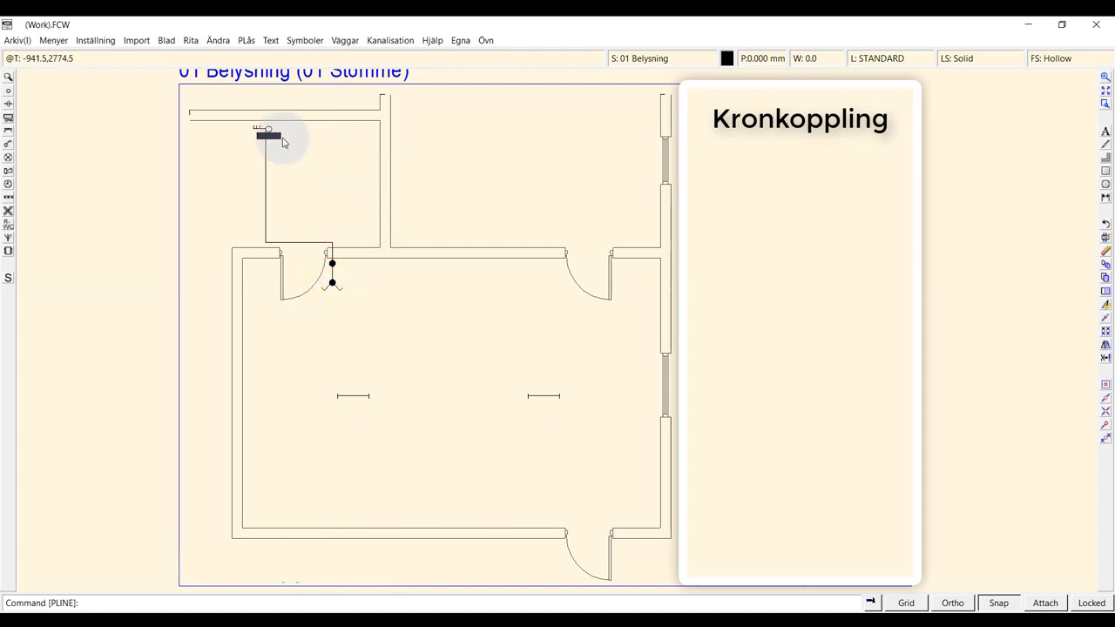
# - Copy the board symbol in place, then move it slightly higher above the wire end
pyautogui.rightClick(277, 135)
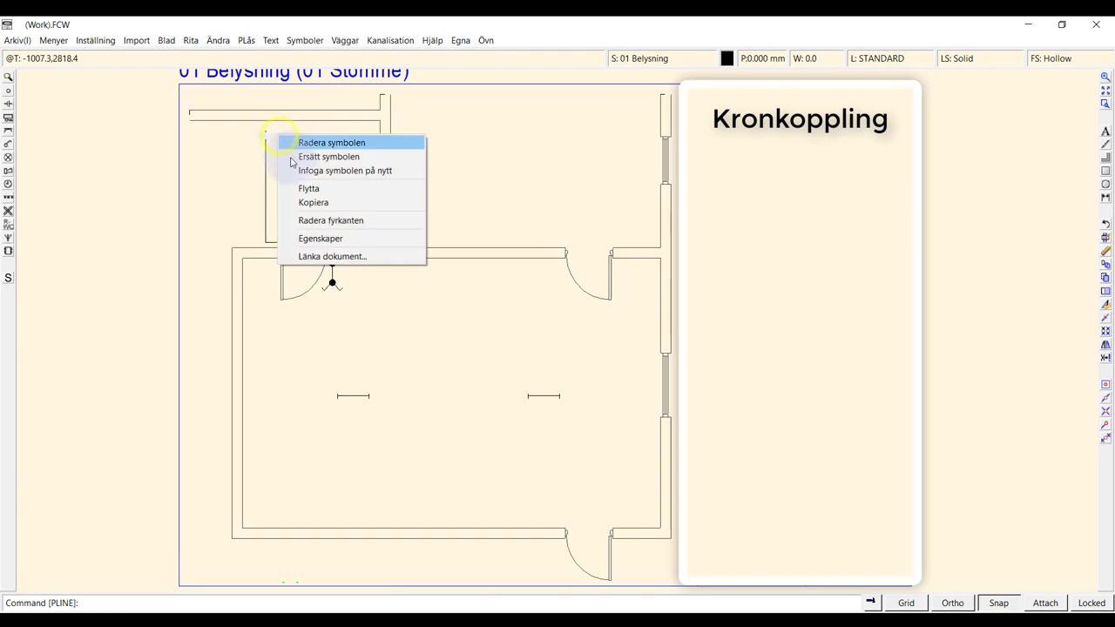
pyautogui.click(305, 201)
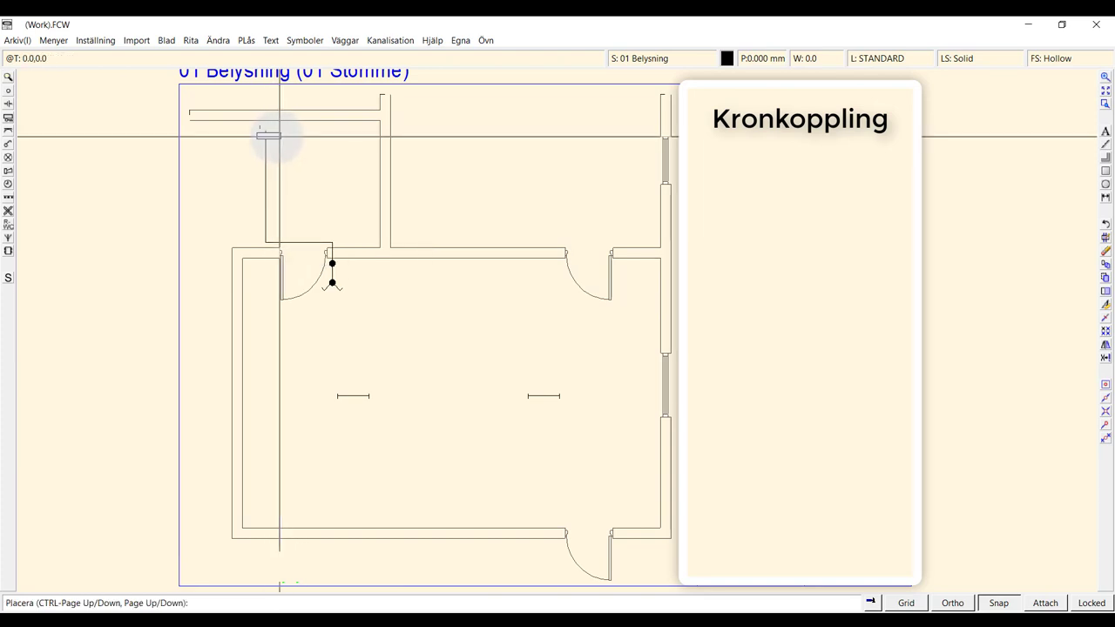
pyautogui.click(274, 137)
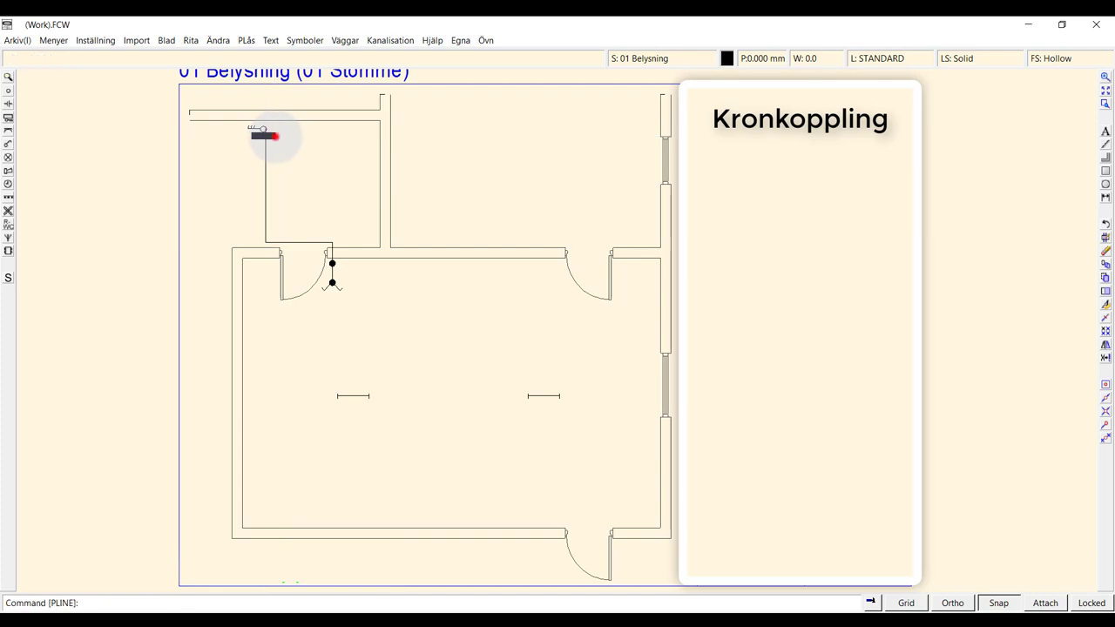
pyautogui.rightClick(274, 138)
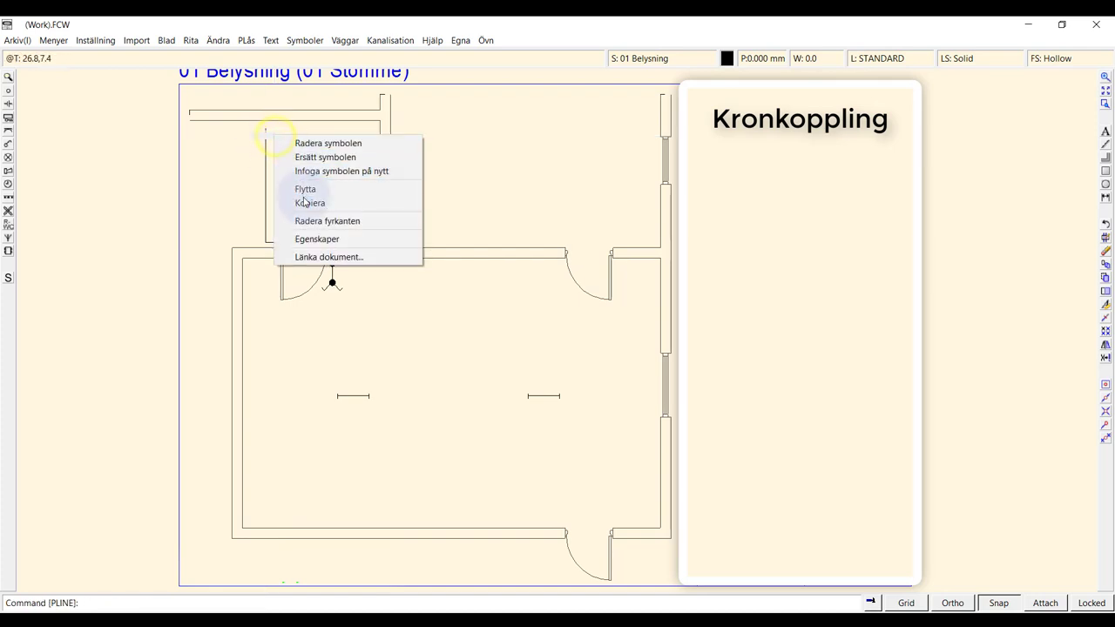
pyautogui.click(303, 188)
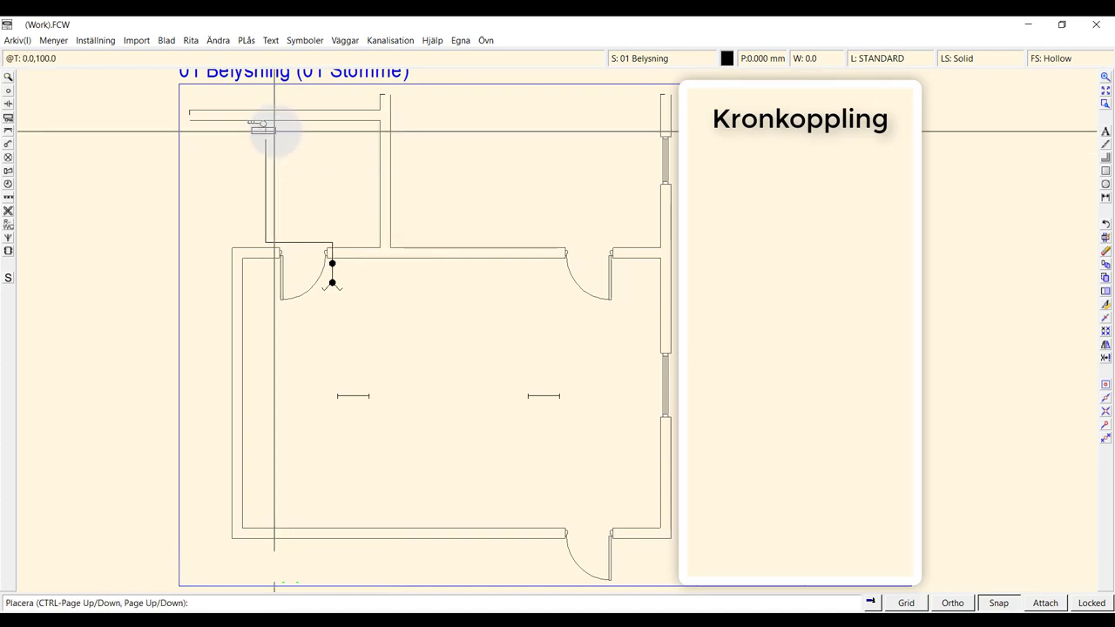
pyautogui.click(275, 131)
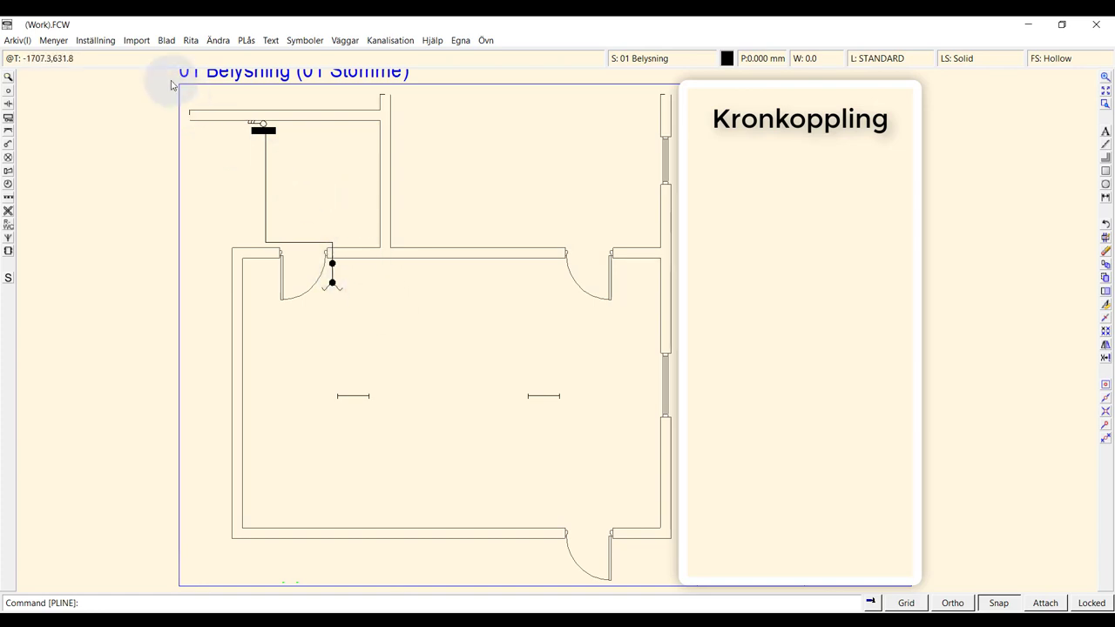
# - Draw a wire from the junction box left along the wall and down to the left tube
pyautogui.click(189, 40)
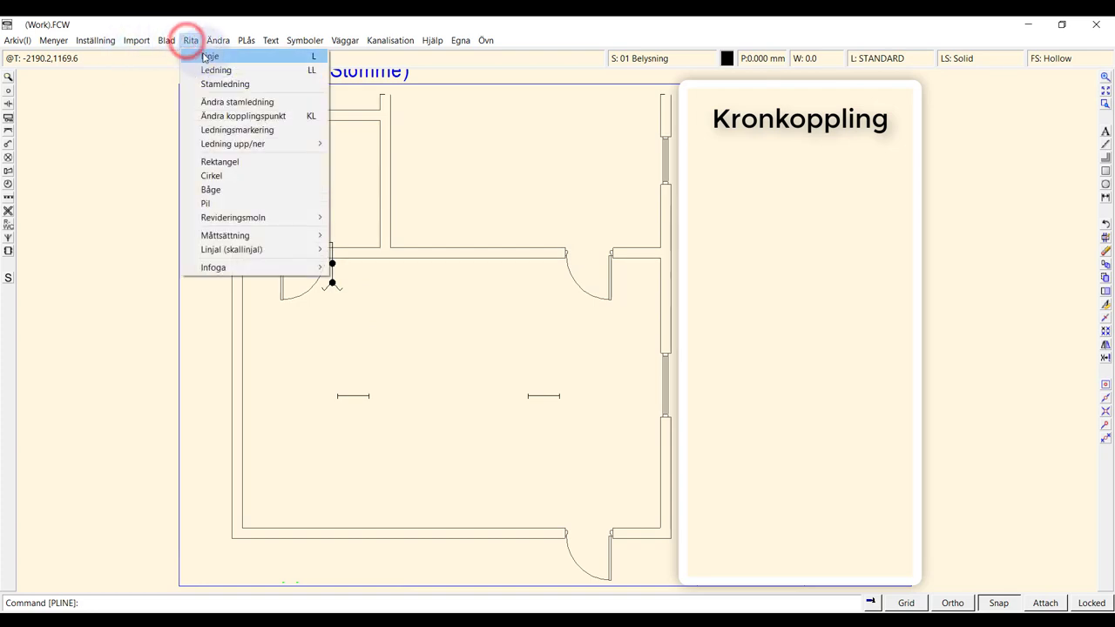
pyautogui.click(209, 56)
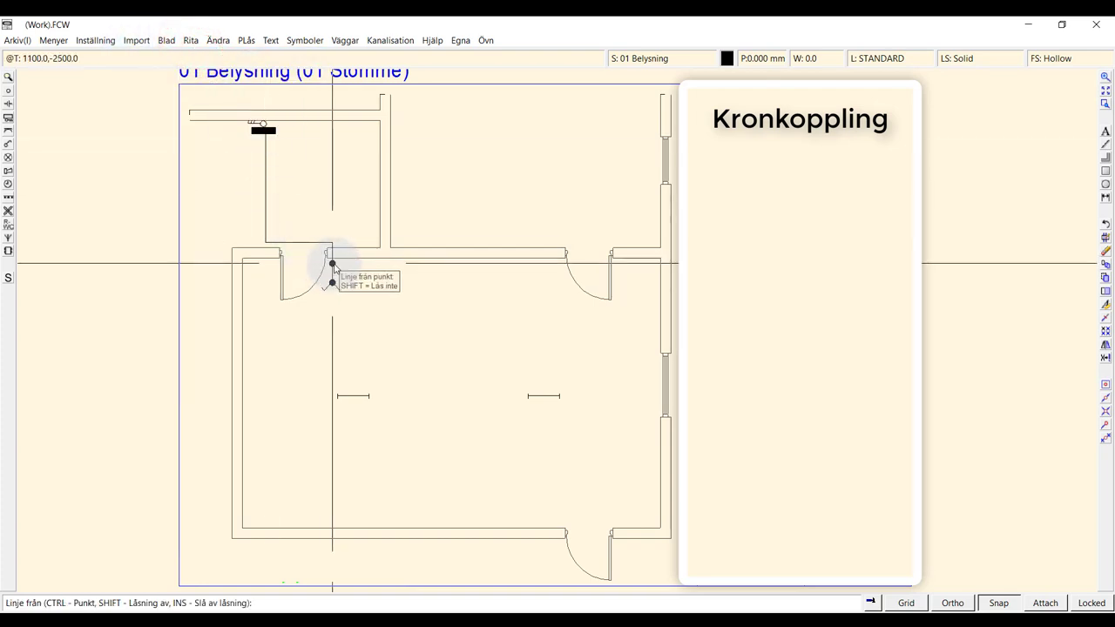
pyautogui.click(332, 263)
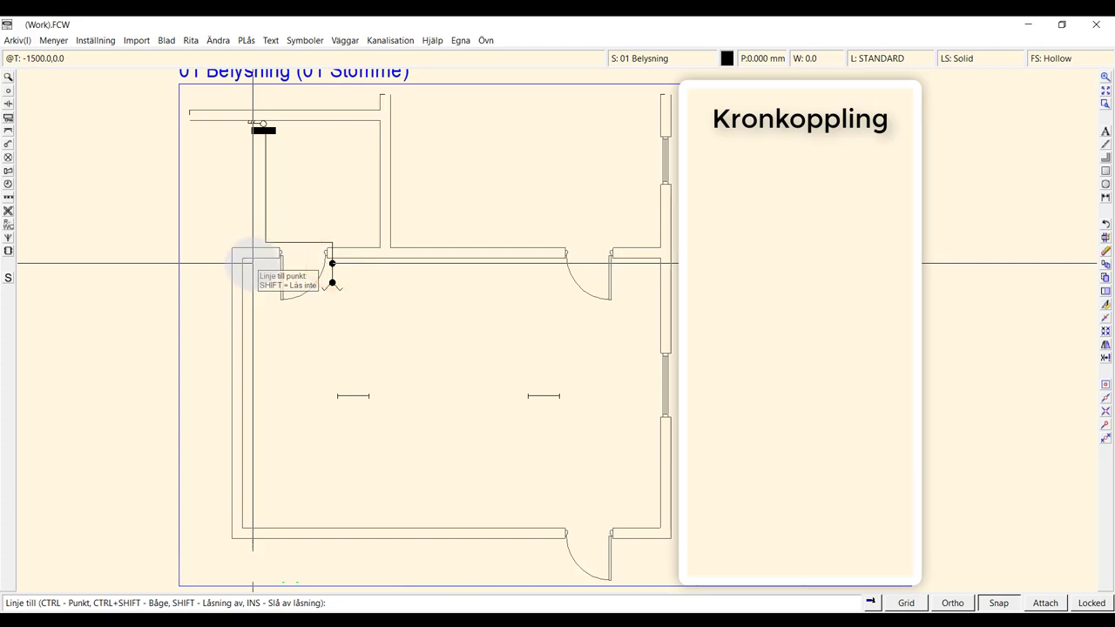
pyautogui.click(248, 263)
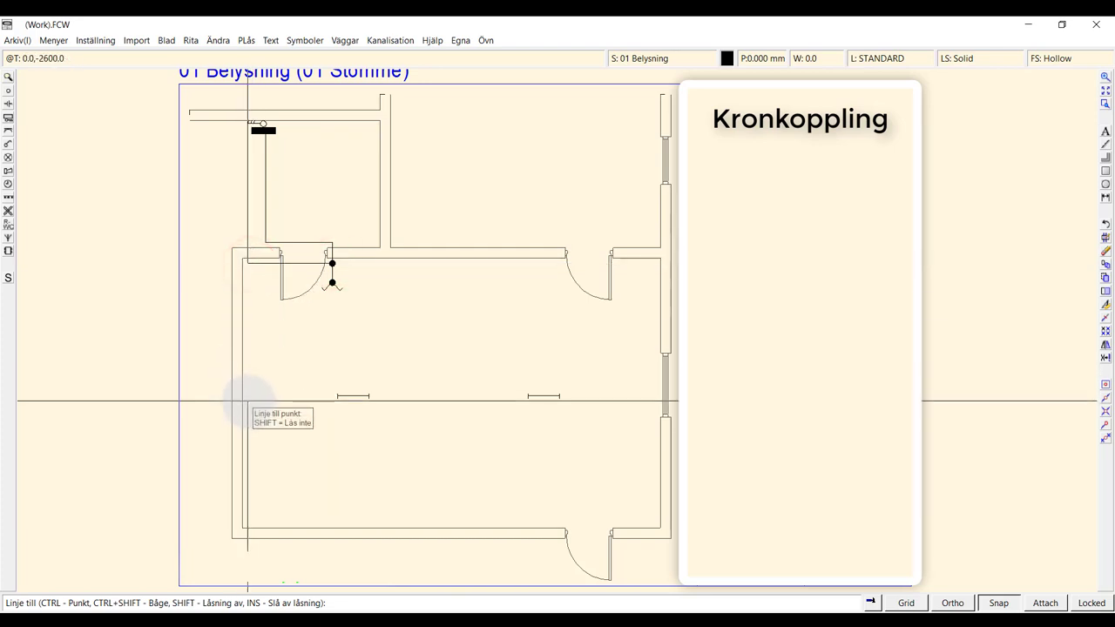
pyautogui.click(248, 397)
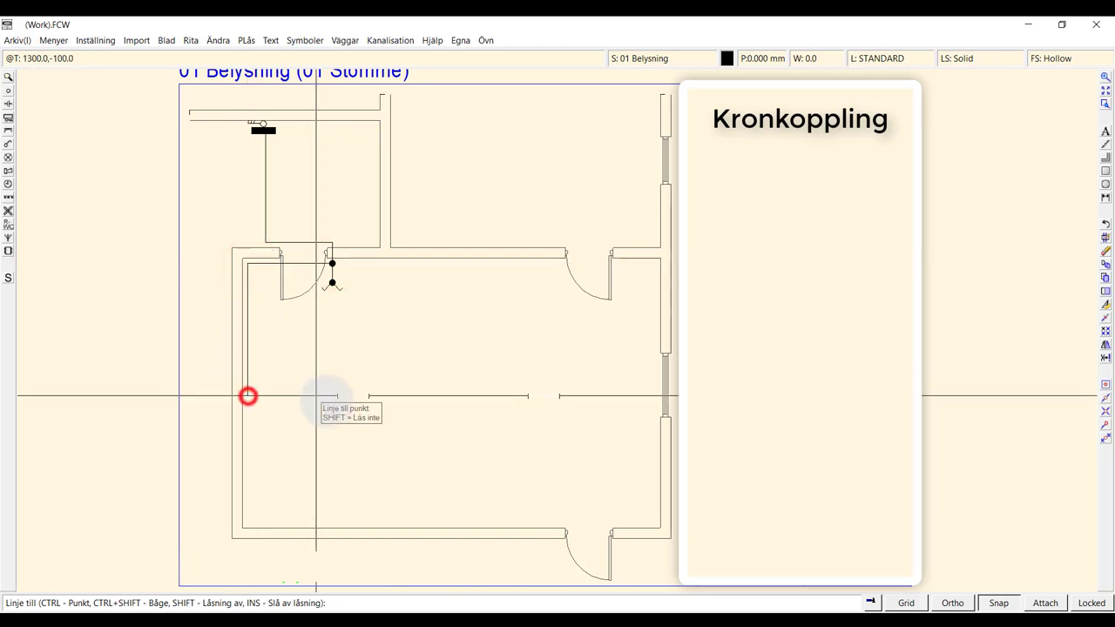
pyautogui.click(338, 397)
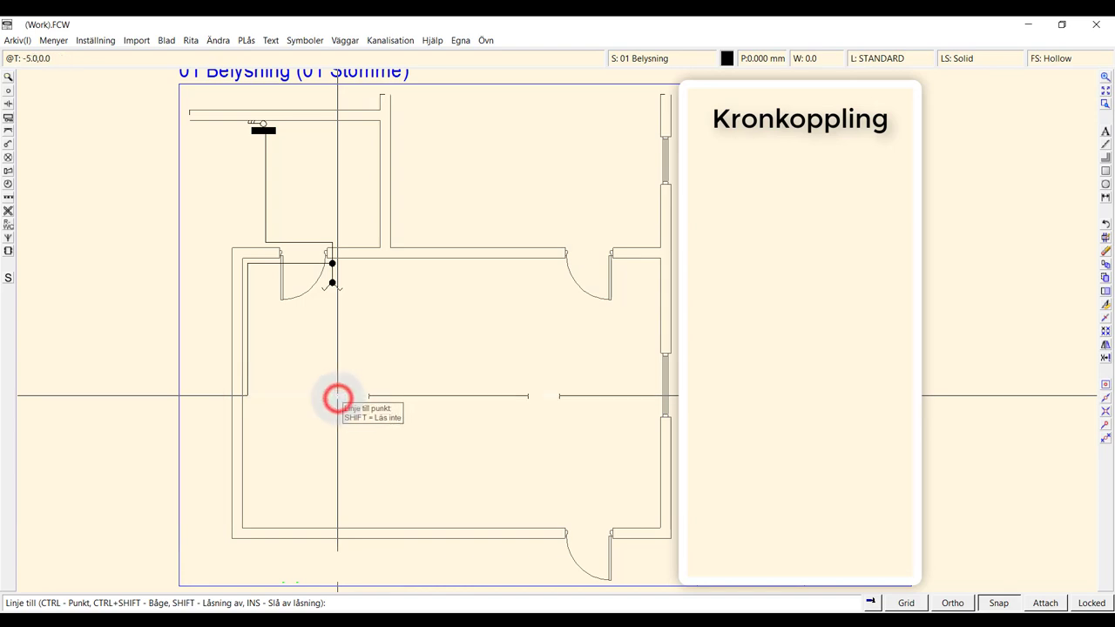
pyautogui.rightClick(338, 396)
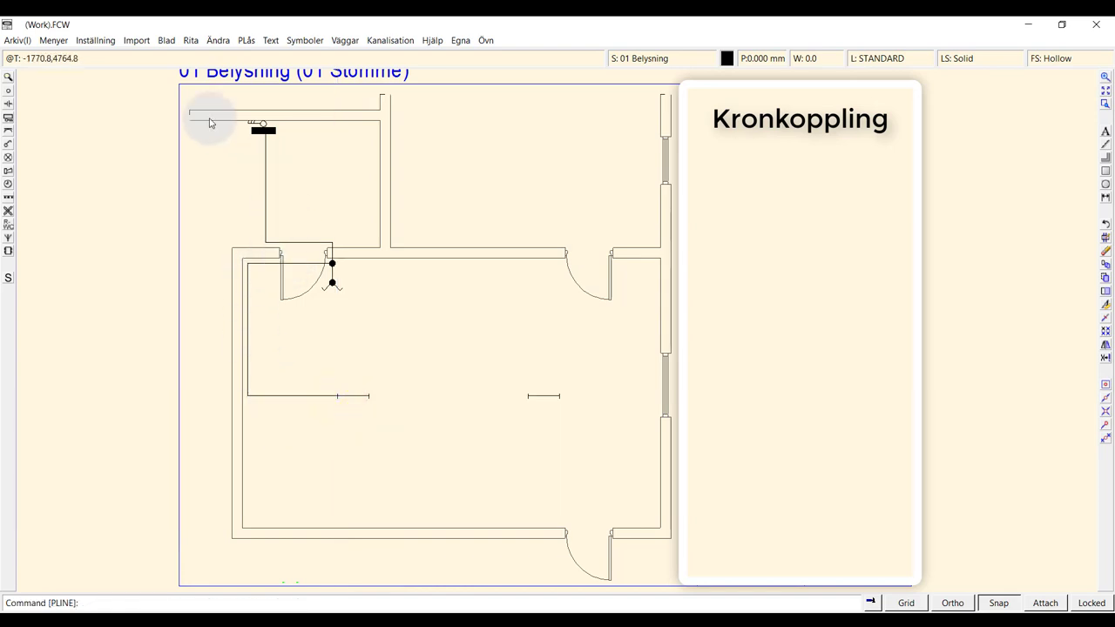
# - Draw a wire from the junction box right along the top wall and down to the right tube
pyautogui.click(190, 40)
pyautogui.click(199, 56)
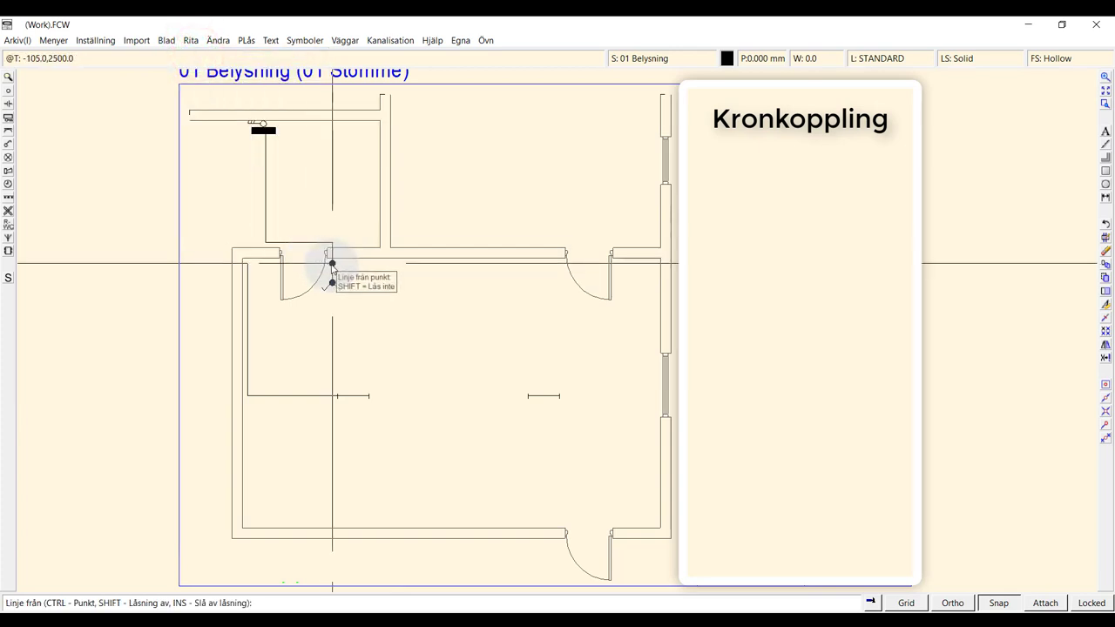
pyautogui.click(332, 264)
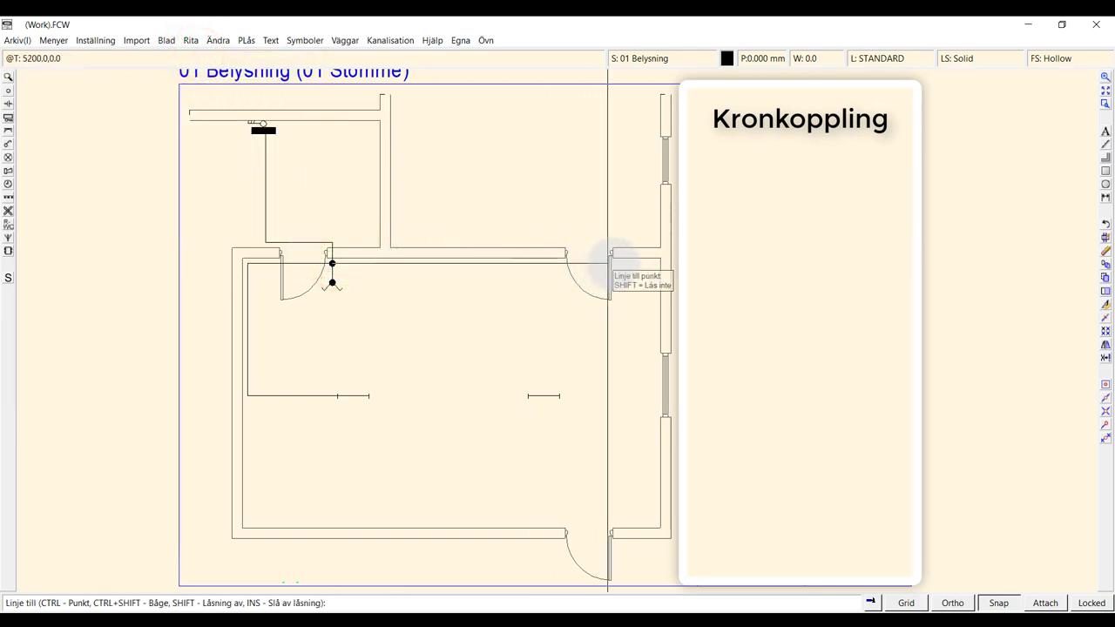
pyautogui.click(656, 263)
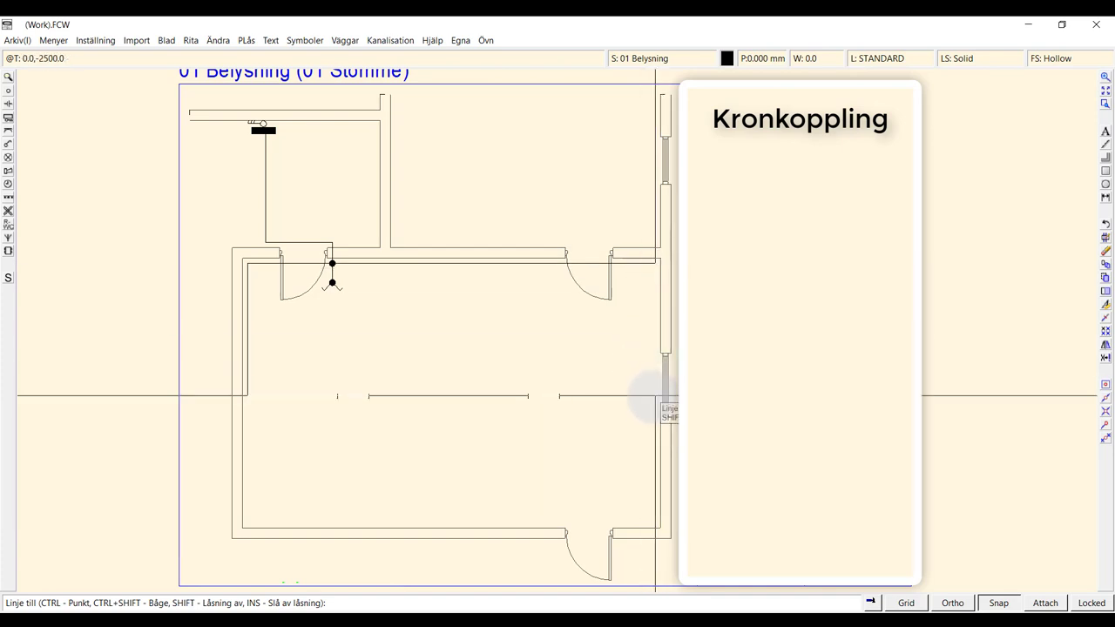
pyautogui.click(656, 396)
pyautogui.click(560, 397)
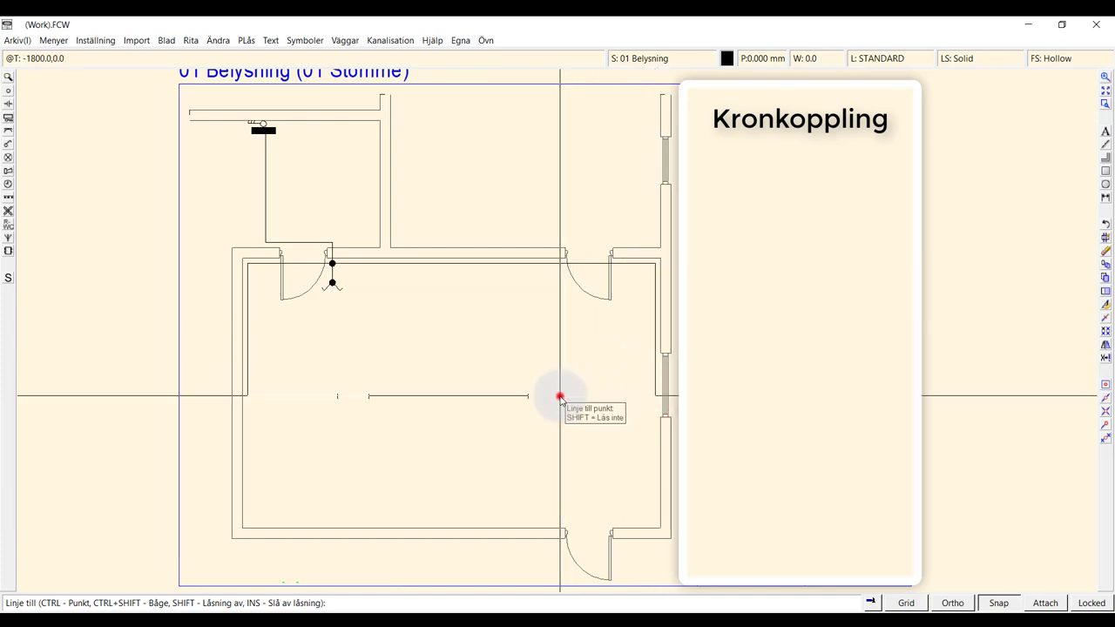
pyautogui.rightClick(560, 396)
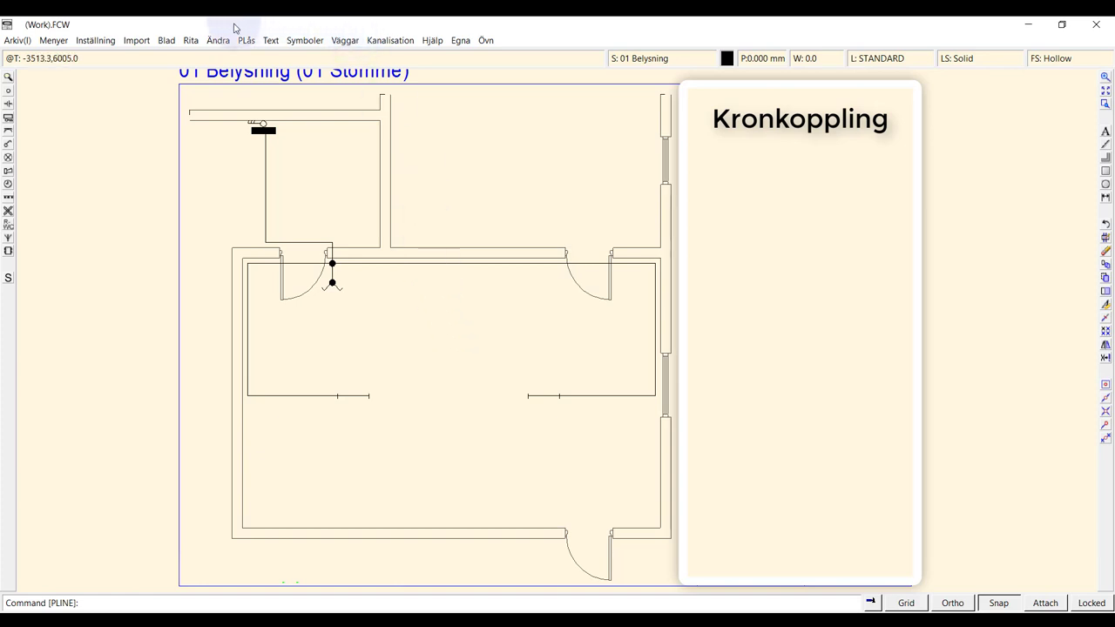
# - Set up a Ledningsmarkering wire marking with 1 conductor (Antal ledare) showing N + PE
pyautogui.click(190, 41)
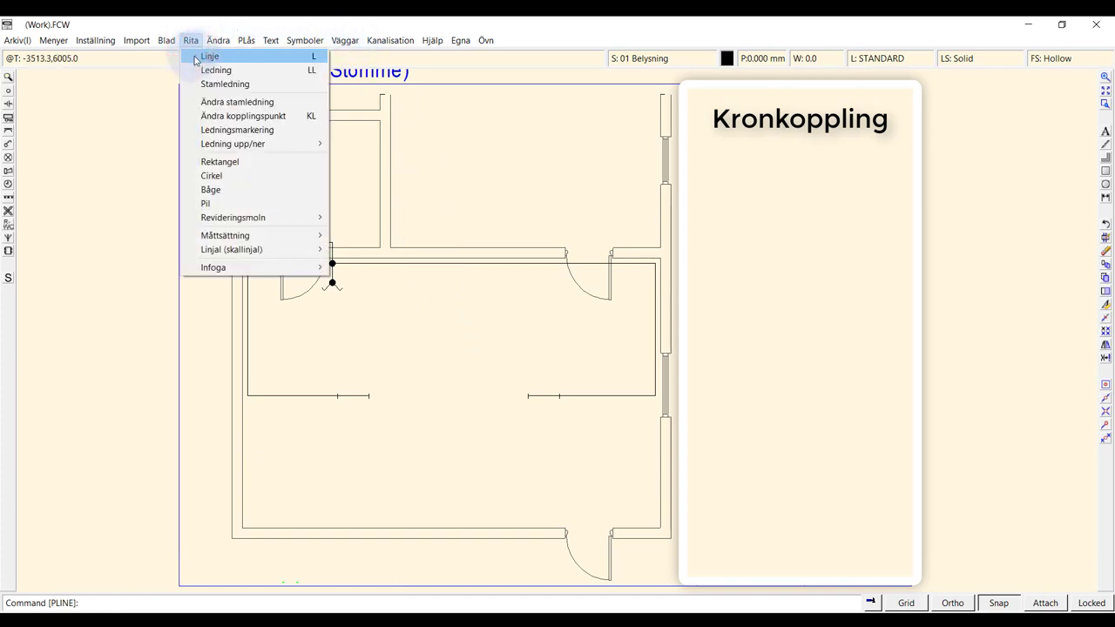
pyautogui.click(232, 131)
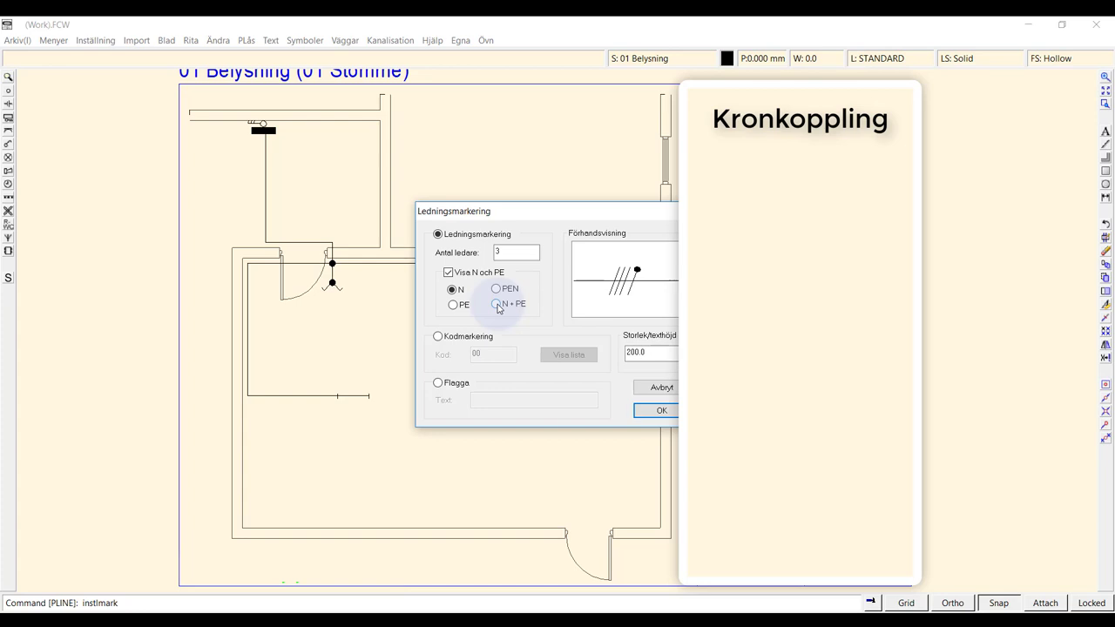
pyautogui.click(497, 306)
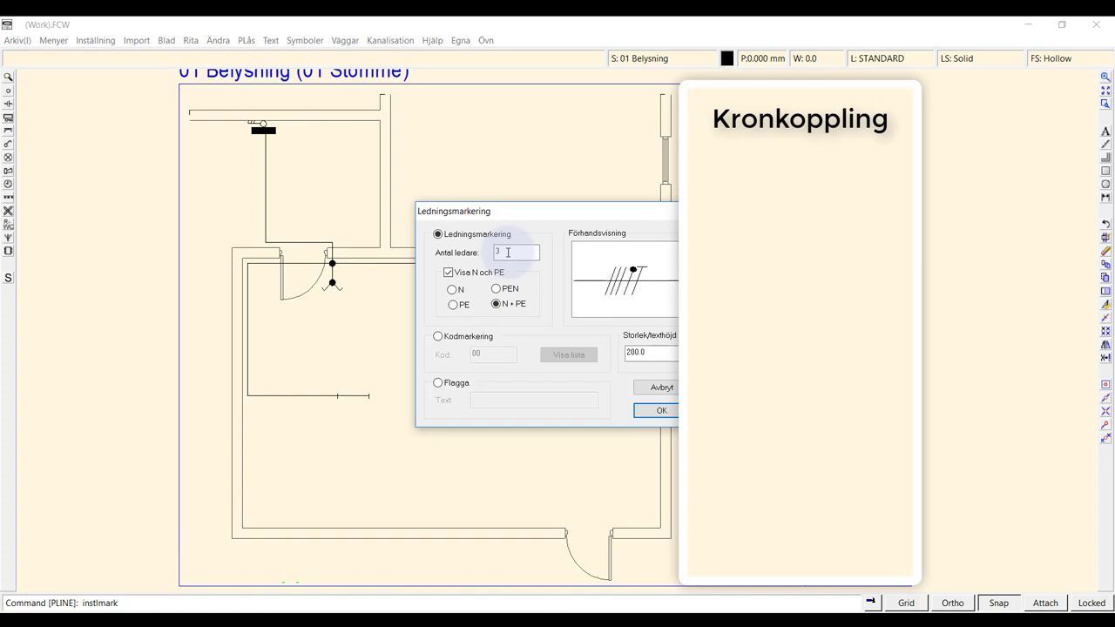
pyautogui.doubleClick(508, 252)
pyautogui.write('1')
pyautogui.click(537, 322)
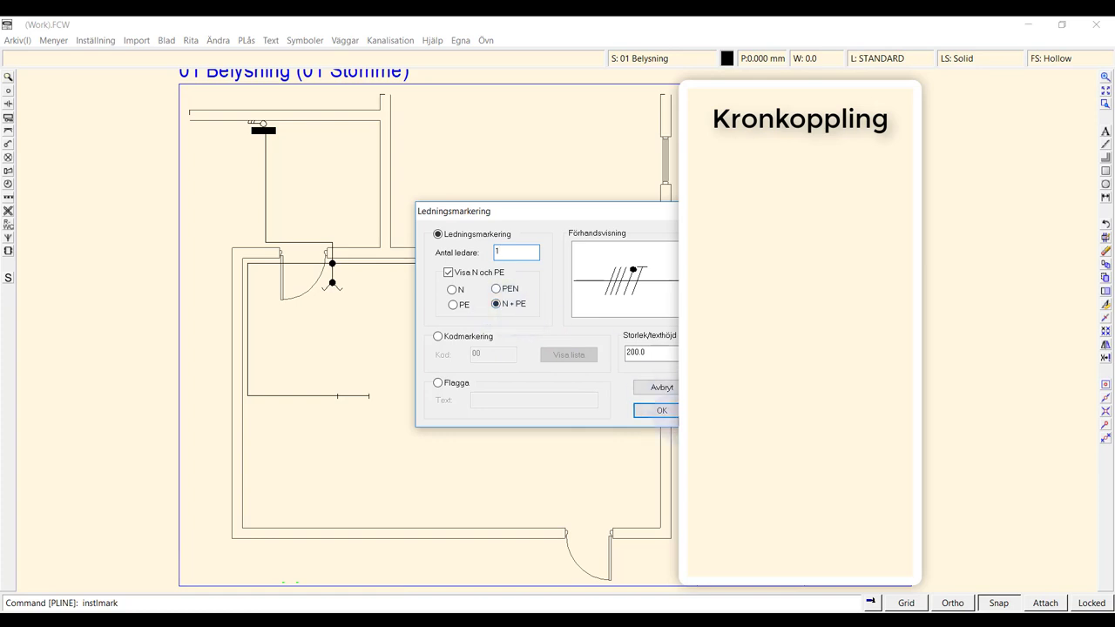
pyautogui.click(666, 411)
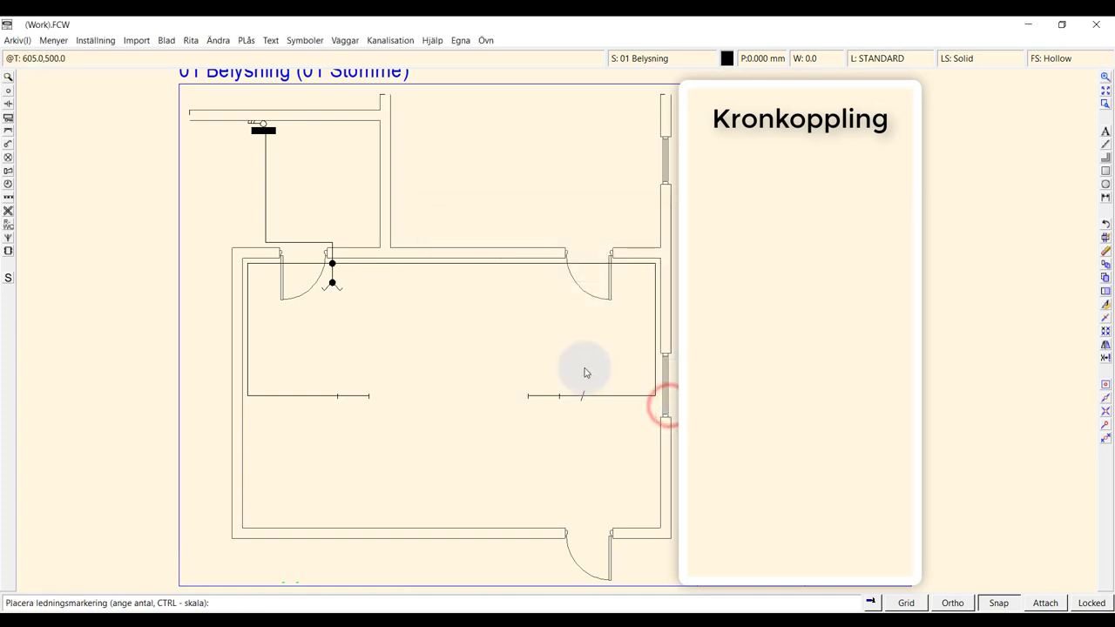
# - Place the 1-conductor N + PE marking on the board-to-junction-box wire and end the command
pyautogui.click(301, 229)
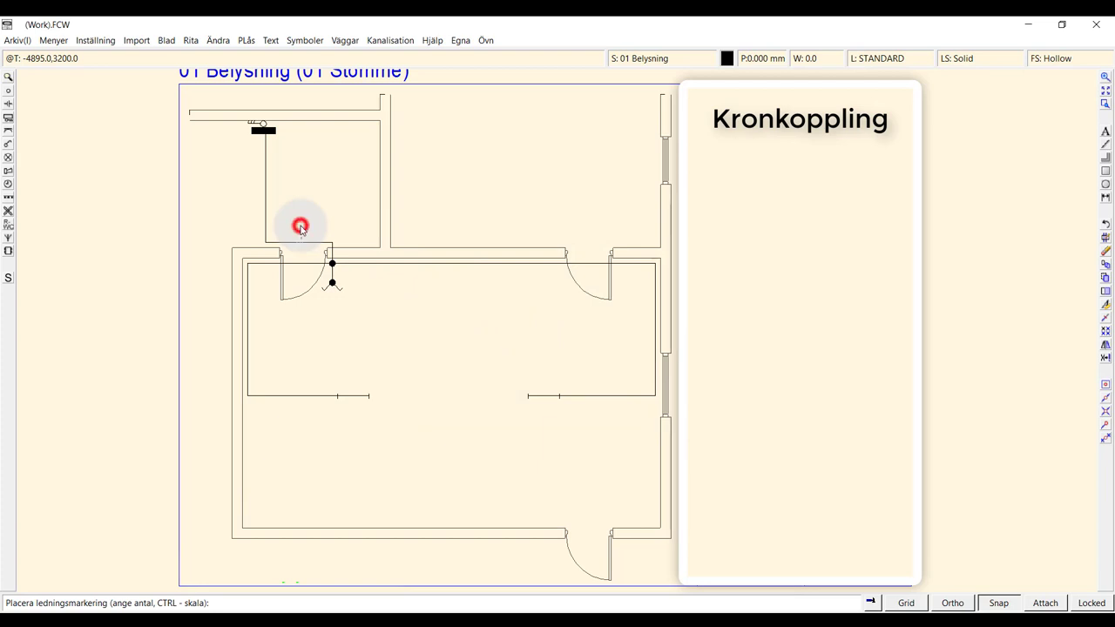
pyautogui.rightClick(346, 224)
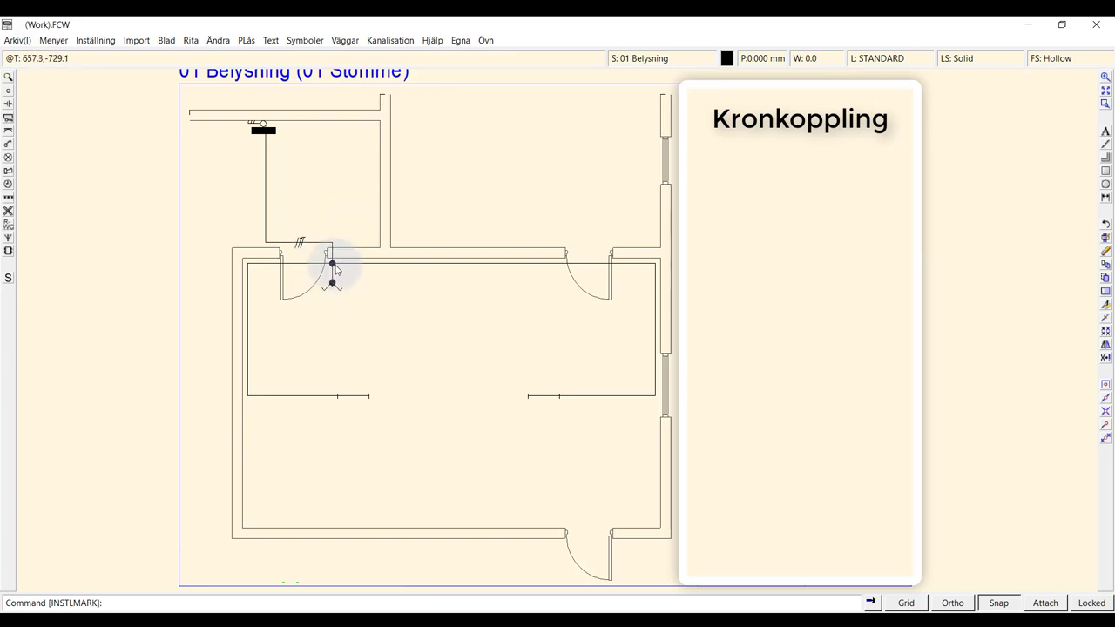
pyautogui.click(332, 263)
pyautogui.click(332, 283)
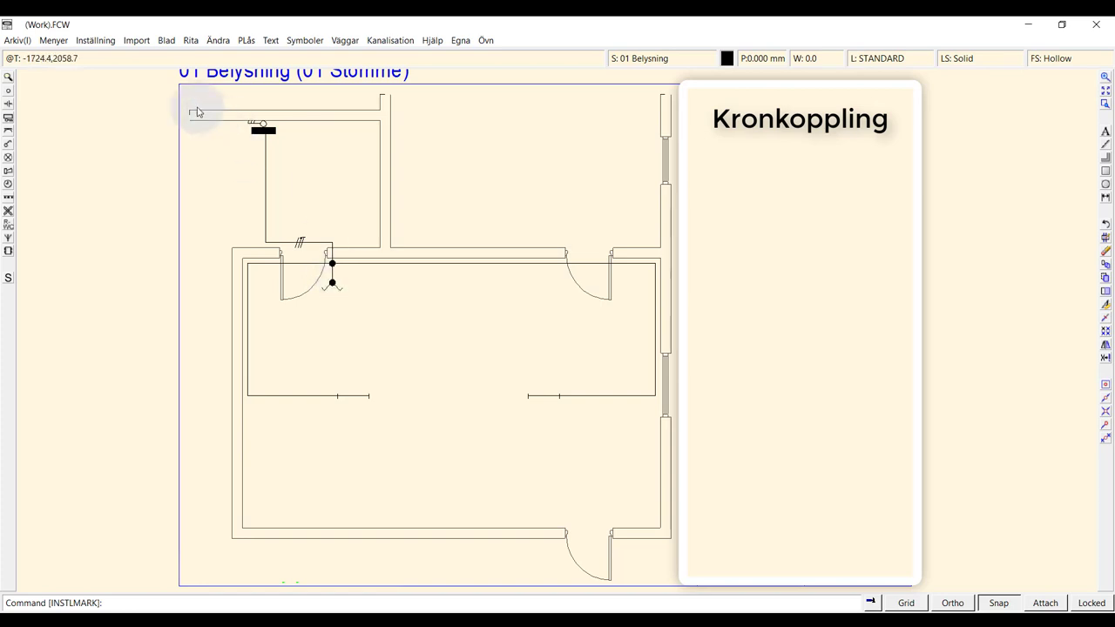
# - Mark the junction-box-to-switch wire with 3 conductors, with Visa N och PE turned off
pyautogui.click(191, 40)
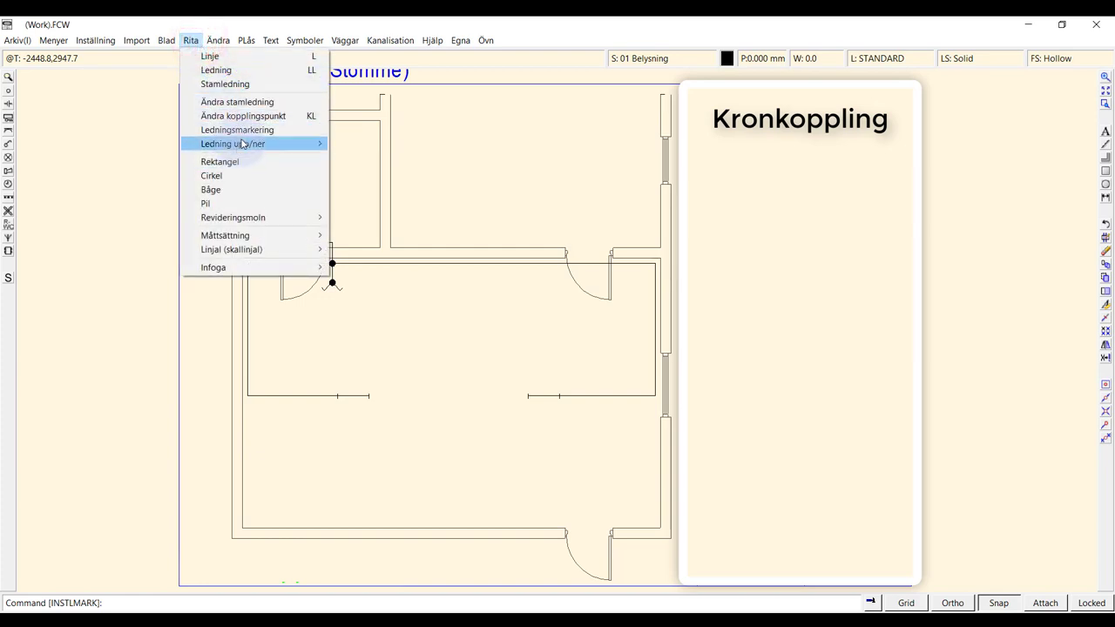
pyautogui.click(245, 130)
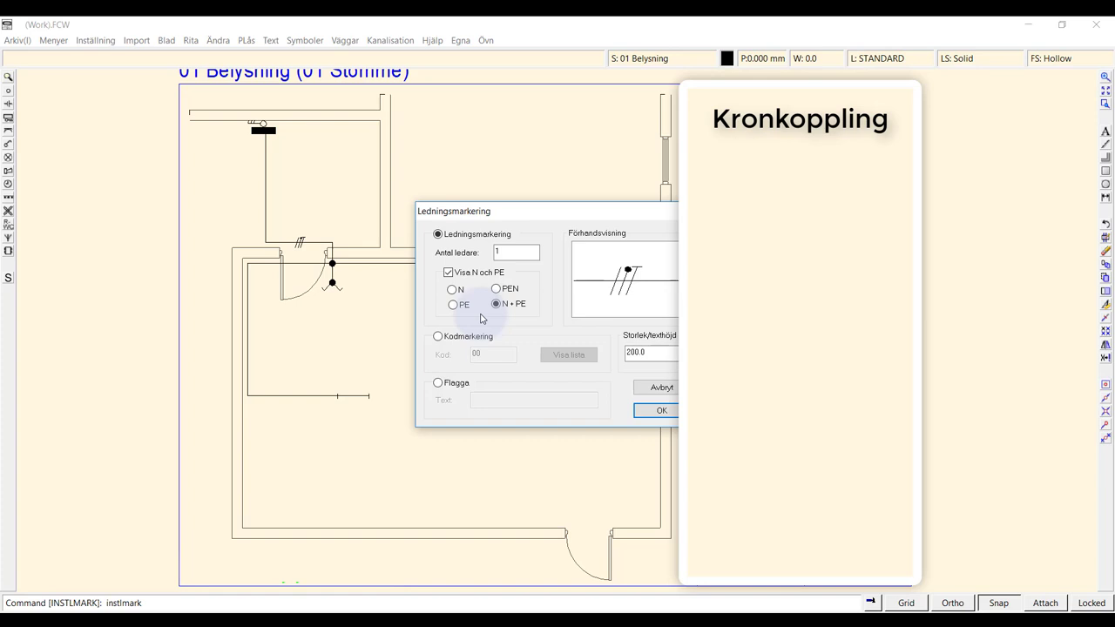
pyautogui.click(448, 273)
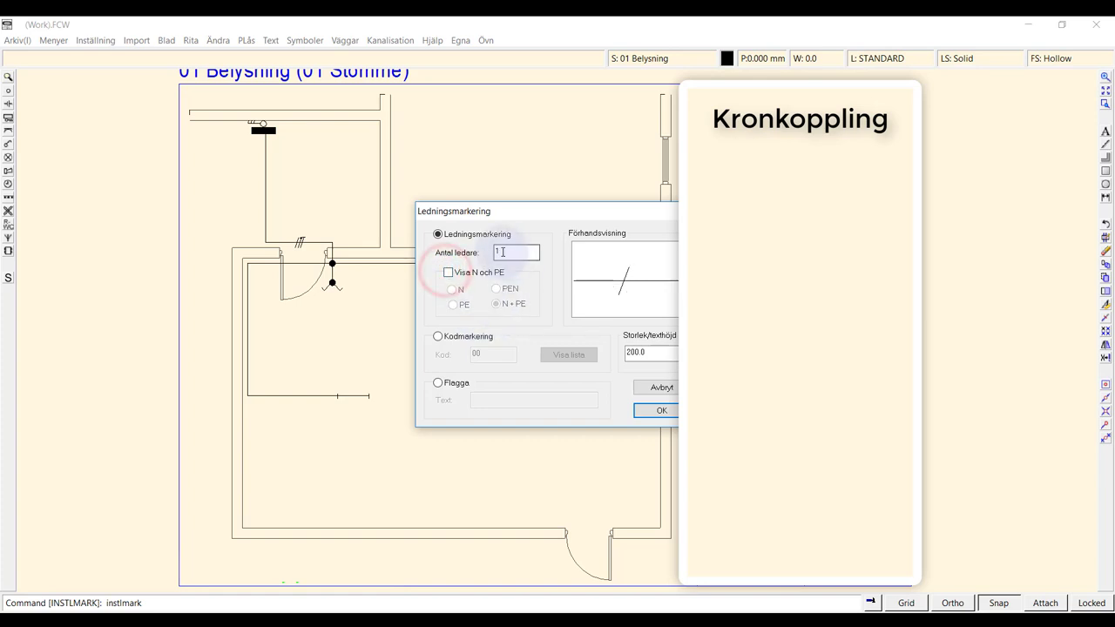
pyautogui.doubleClick(502, 252)
pyautogui.write('3')
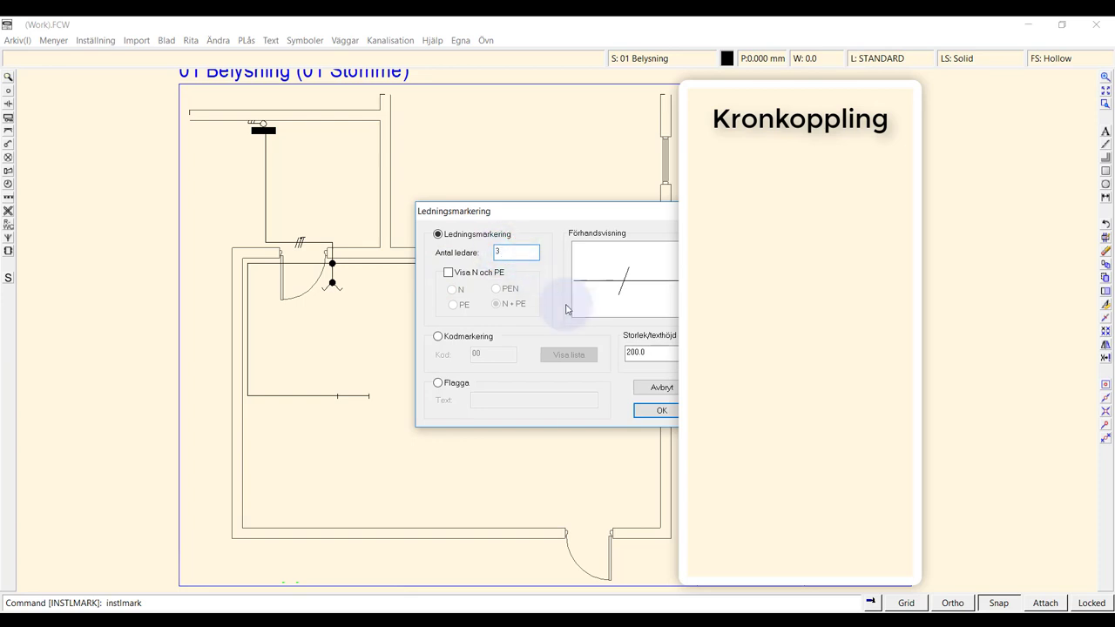
pyautogui.click(657, 415)
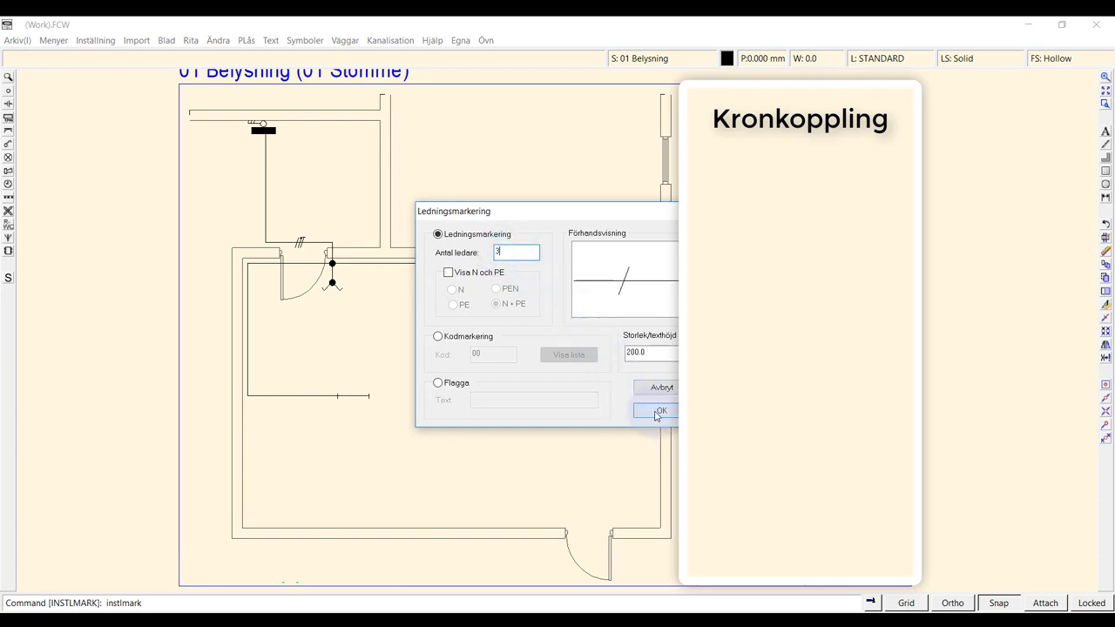
pyautogui.click(657, 413)
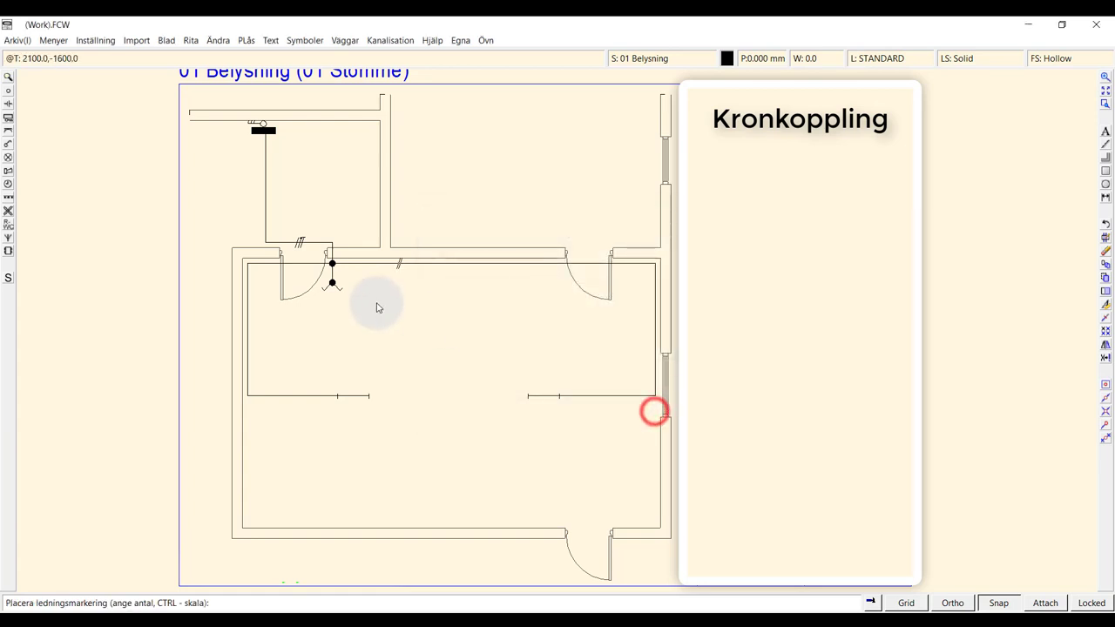
pyautogui.click(333, 273)
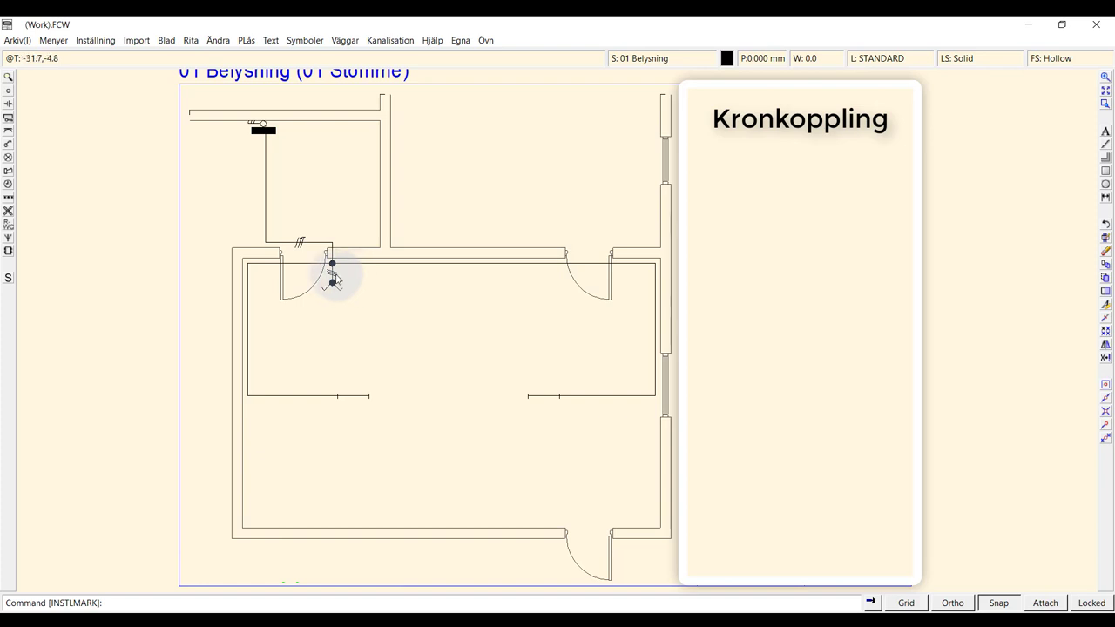
# - Configure a new Ledningsmarkering with Antal ledare 1 and Visa N och PE ticked for N + PE
pyautogui.click(190, 40)
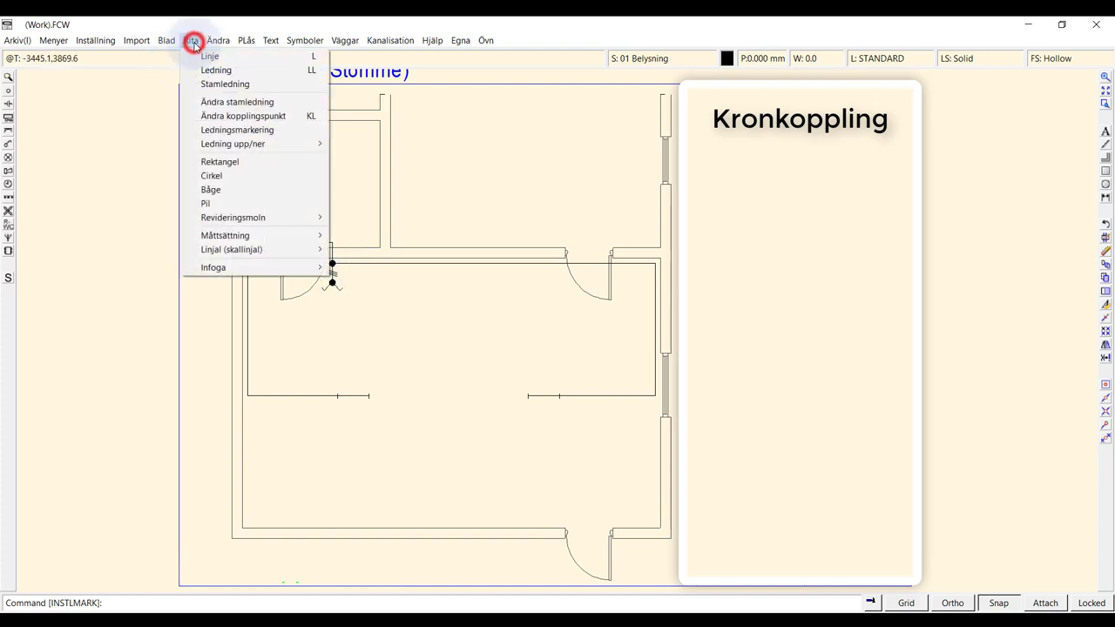
pyautogui.click(235, 130)
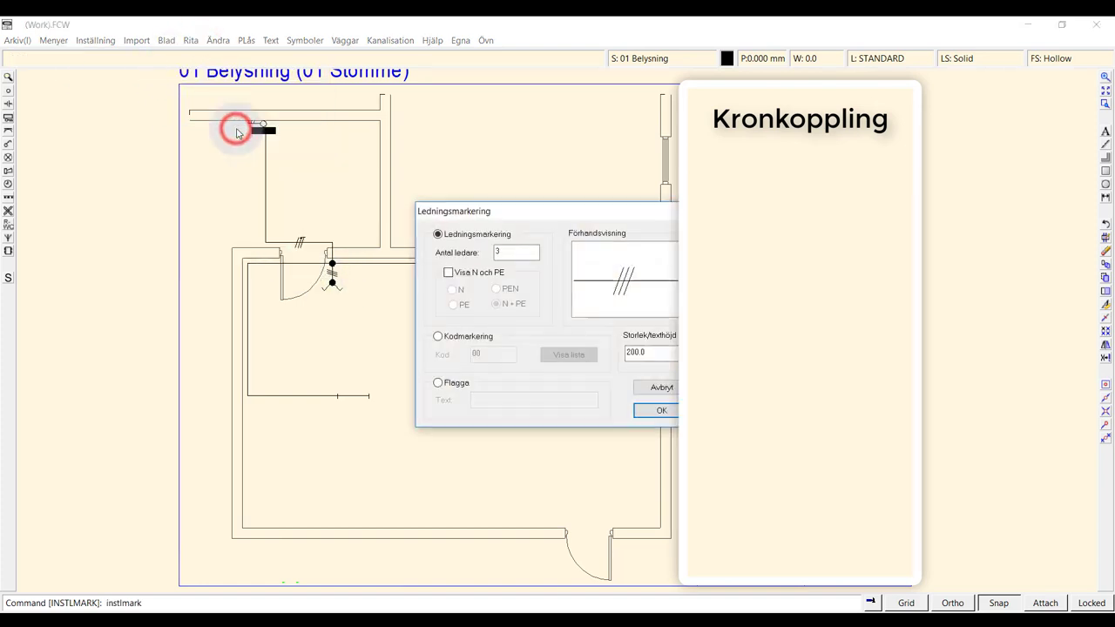
pyautogui.click(505, 254)
pyautogui.click(448, 273)
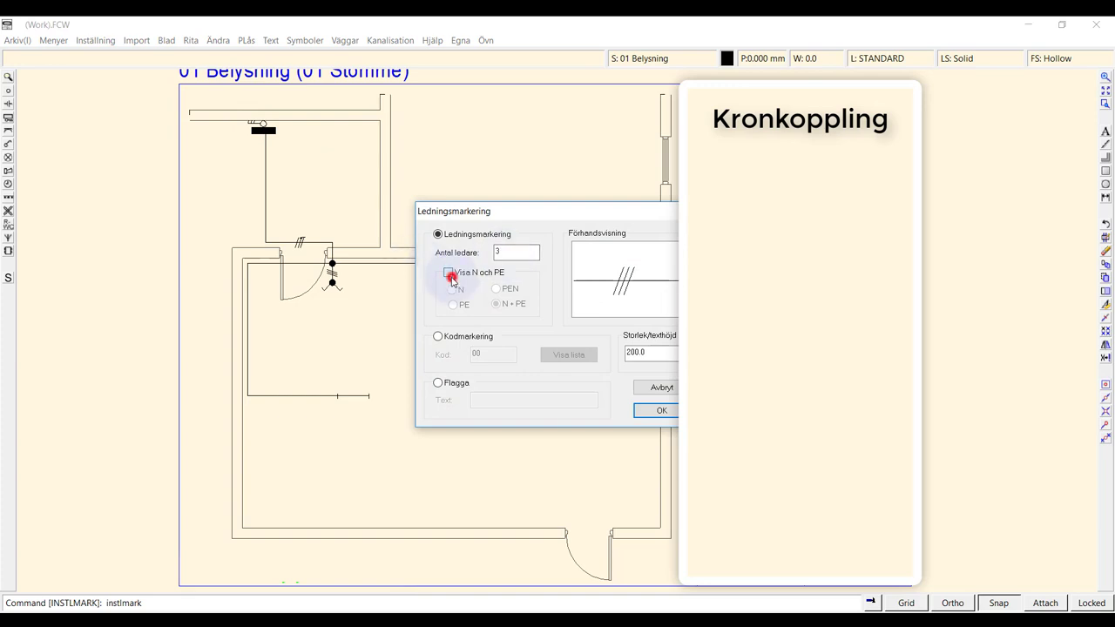
pyautogui.doubleClick(504, 250)
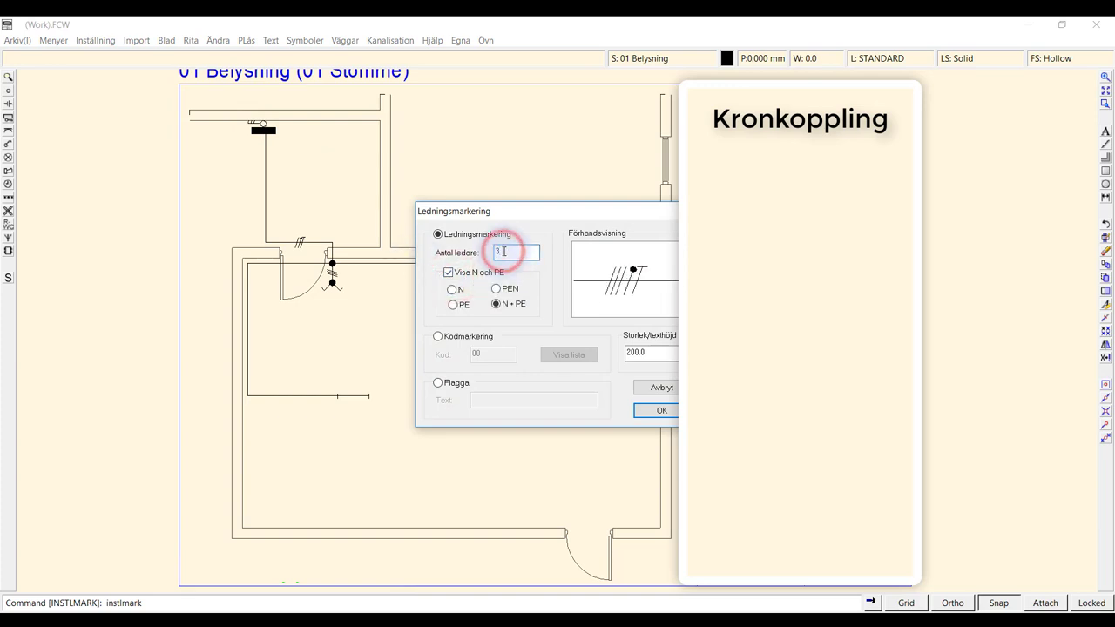
pyautogui.write('1')
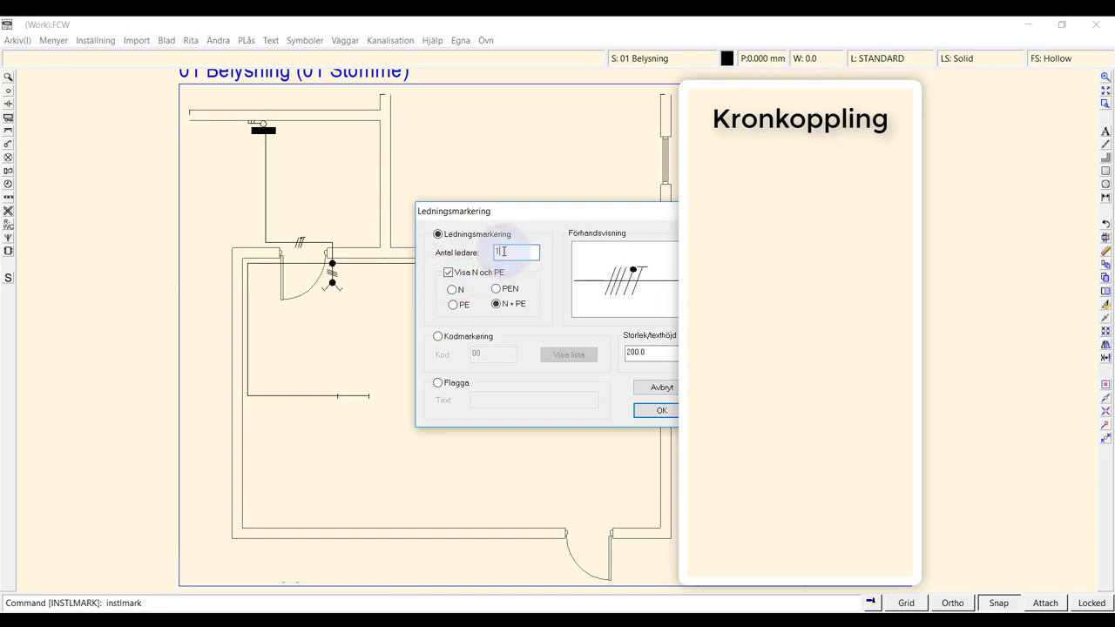
pyautogui.click(649, 413)
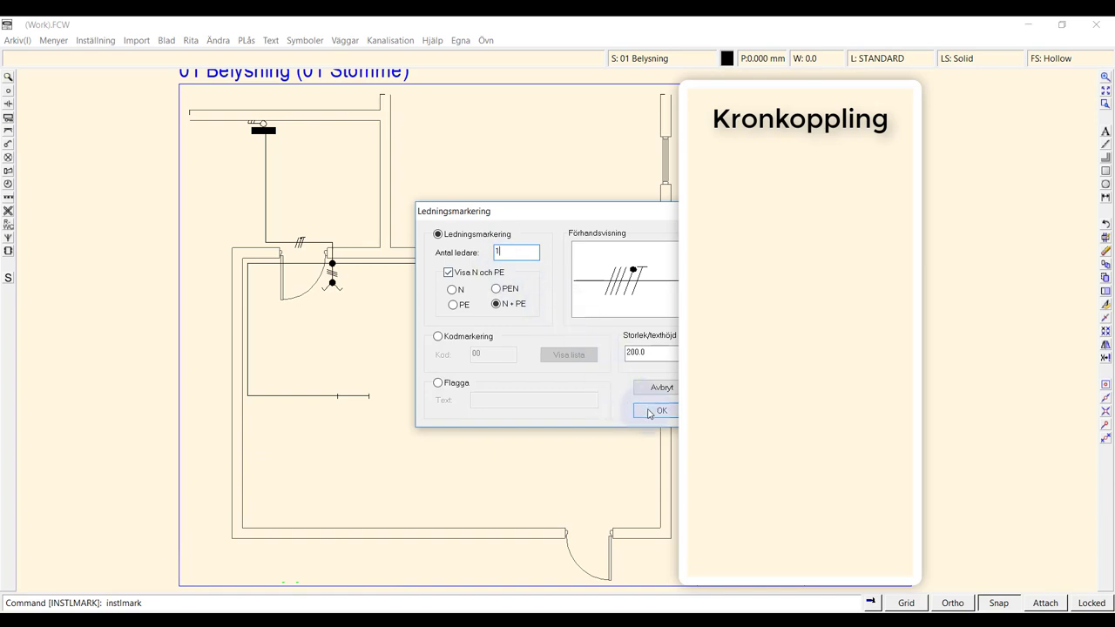
pyautogui.click(497, 253)
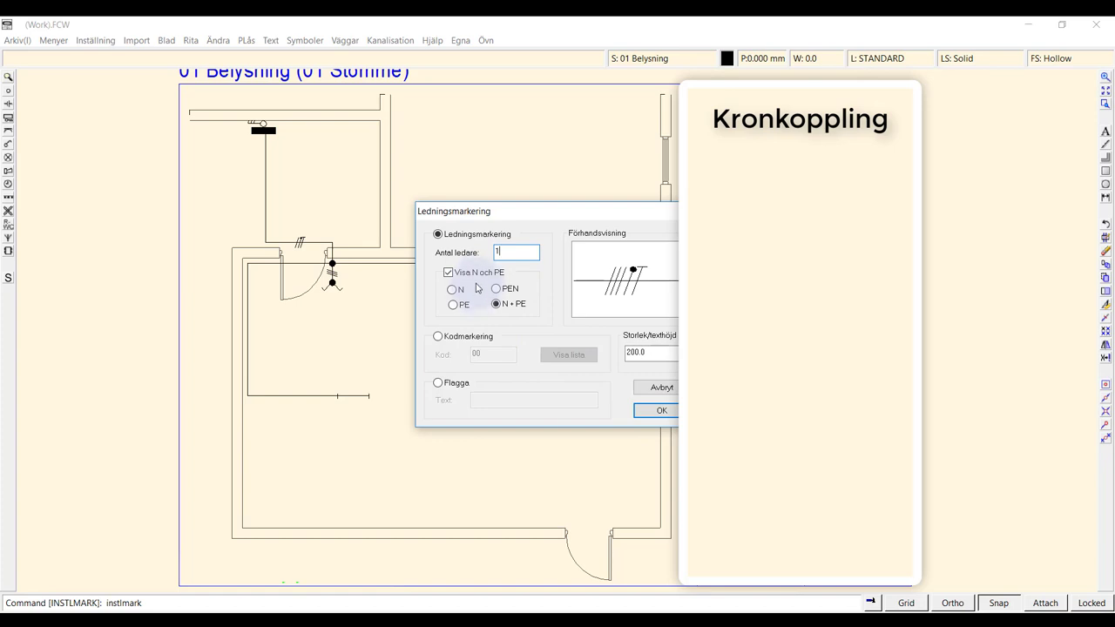
pyautogui.click(503, 315)
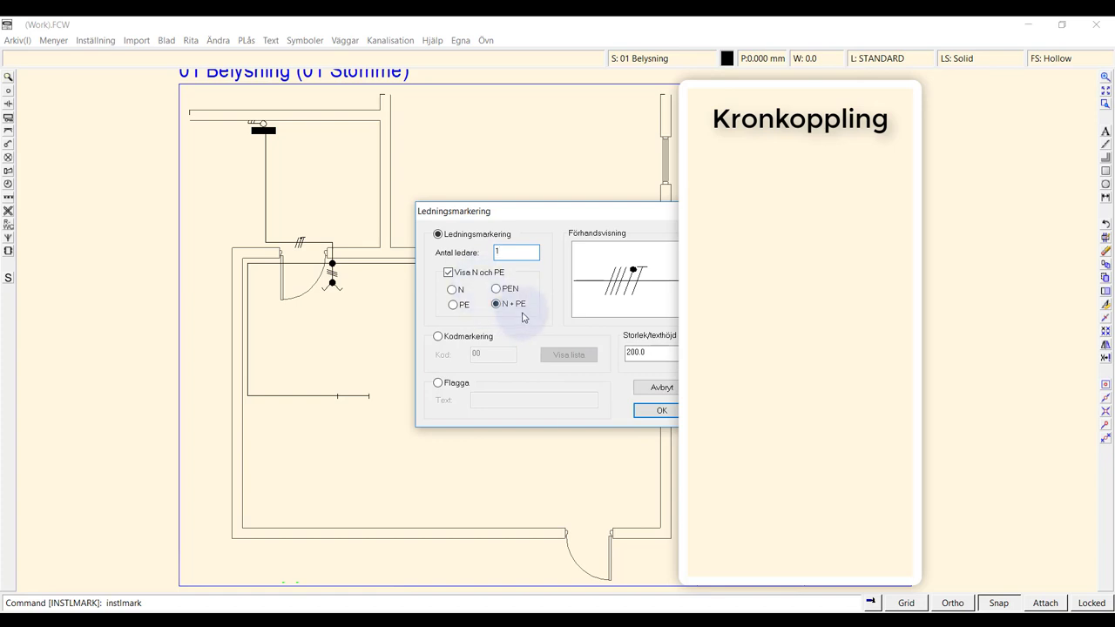
pyautogui.click(662, 411)
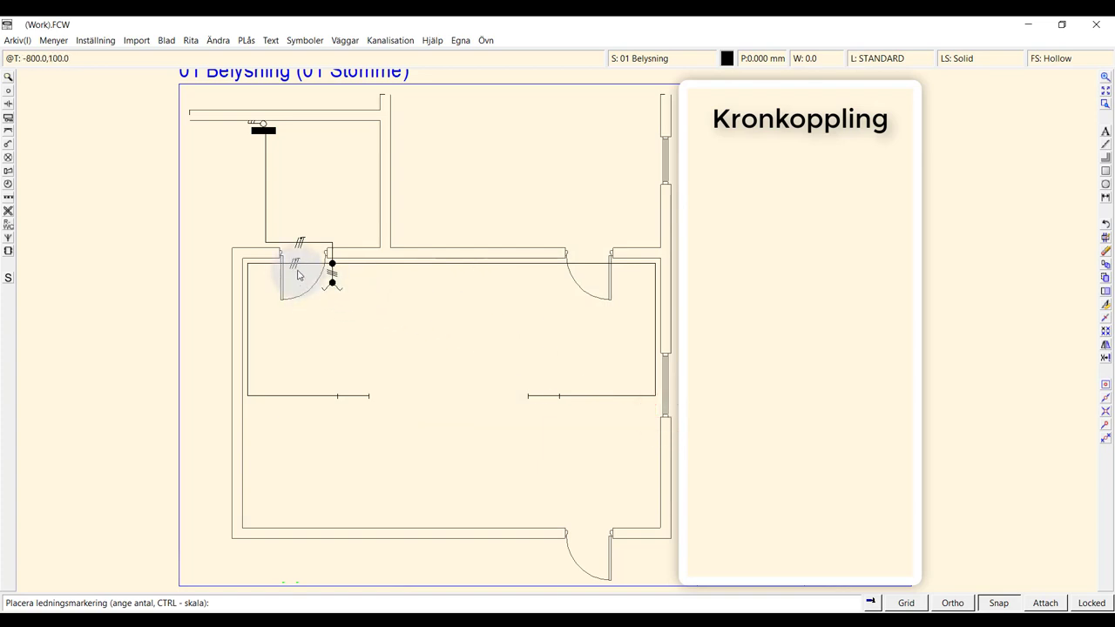
# - Place 1-conductor N + PE markings on the left and right lamp wires, then finish
pyautogui.click(295, 395)
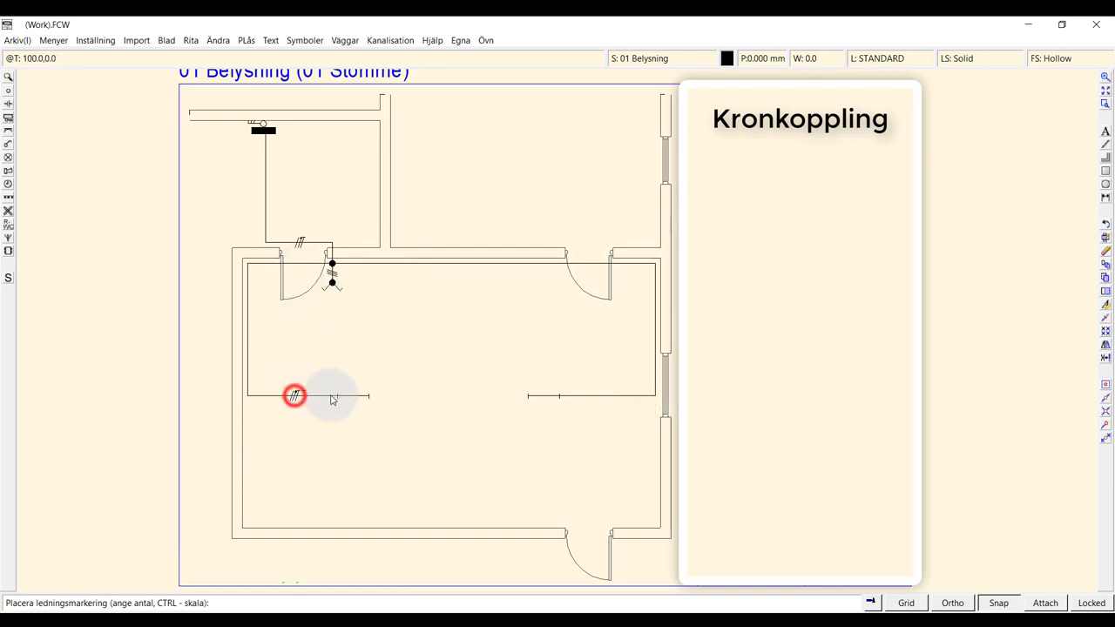
pyautogui.click(602, 415)
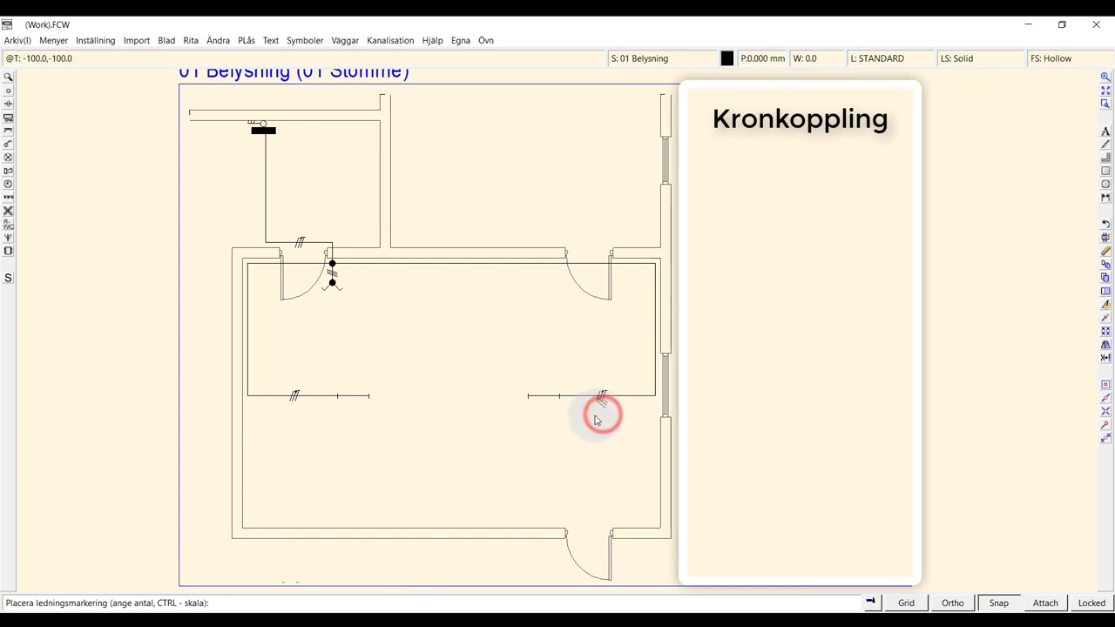
pyautogui.rightClick(562, 430)
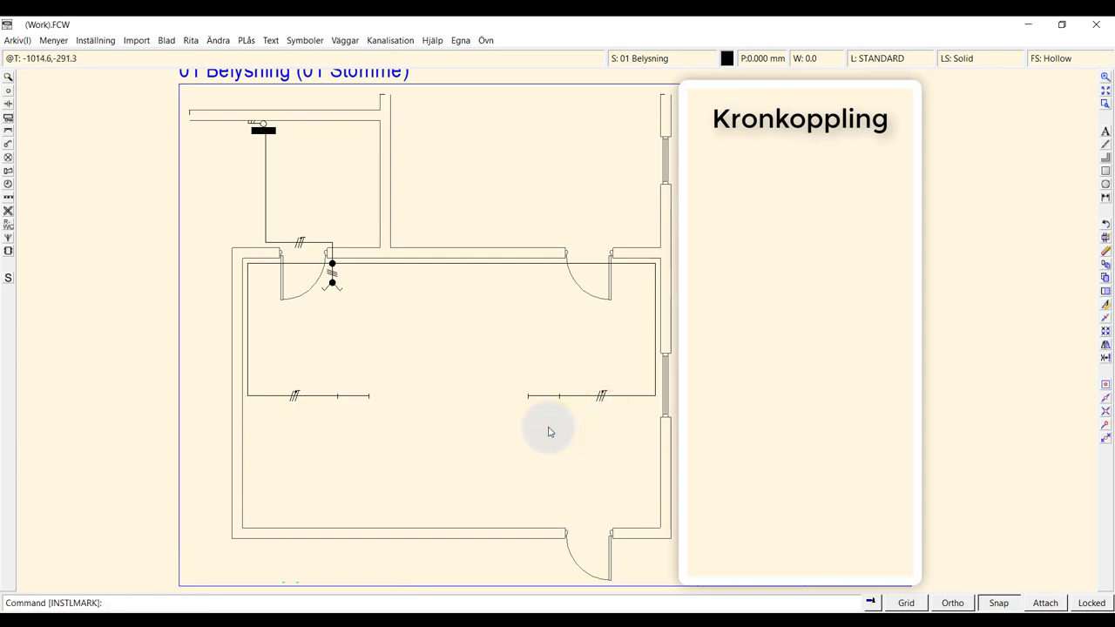